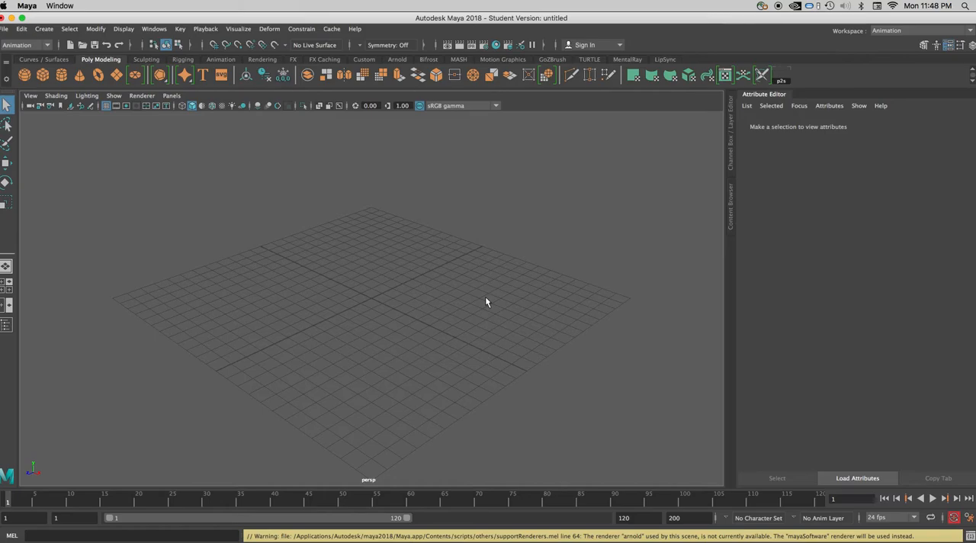
- Create a tall, thin polygon cube as a wall along one back edge of the grid
scroll(489, 298, "down", 3)
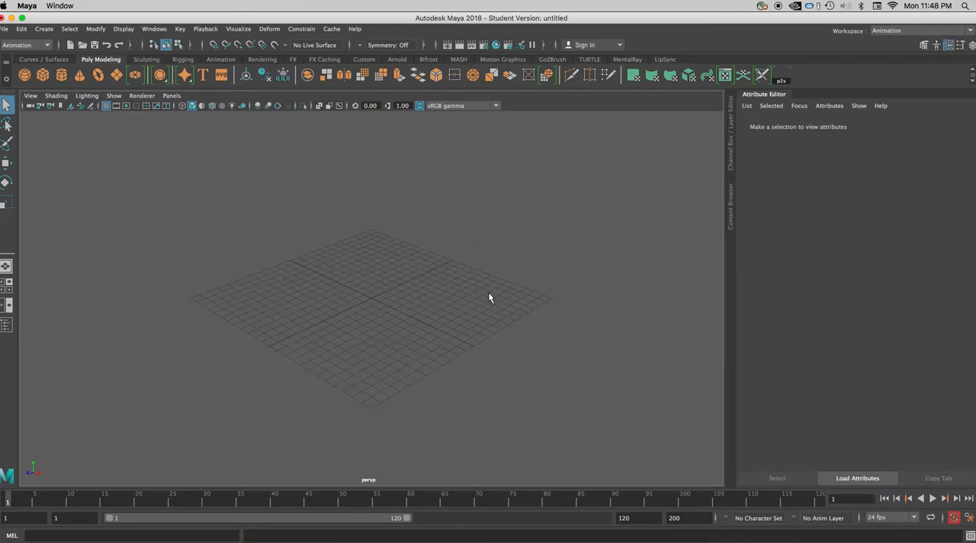
middle_click_drag(490, 298, 492, 333, "alt")
left_click(44, 30)
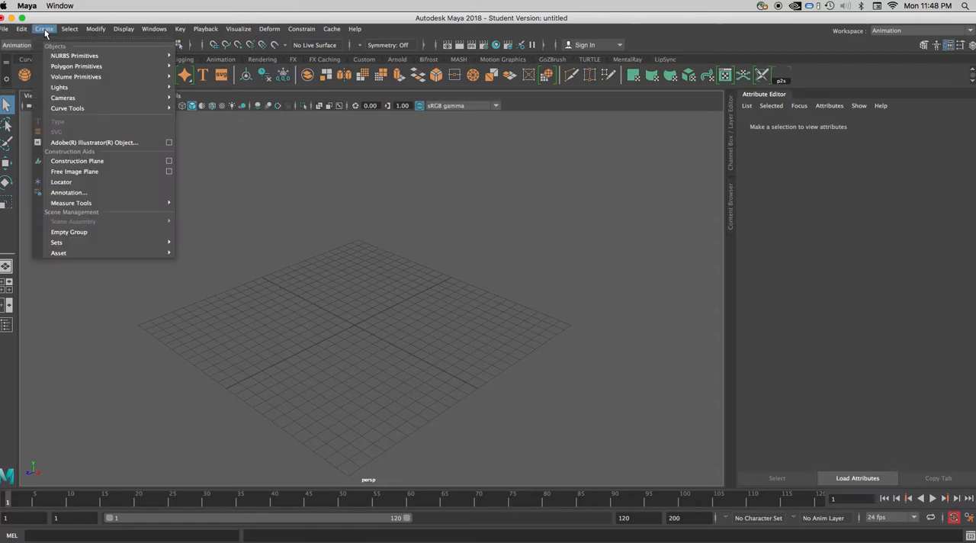
mouse_move(59, 69)
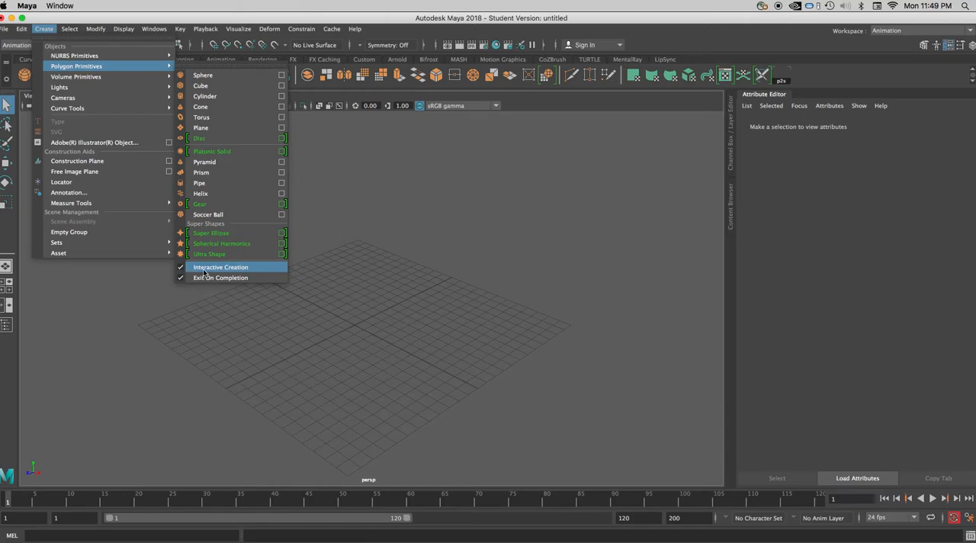
left_click(46, 30)
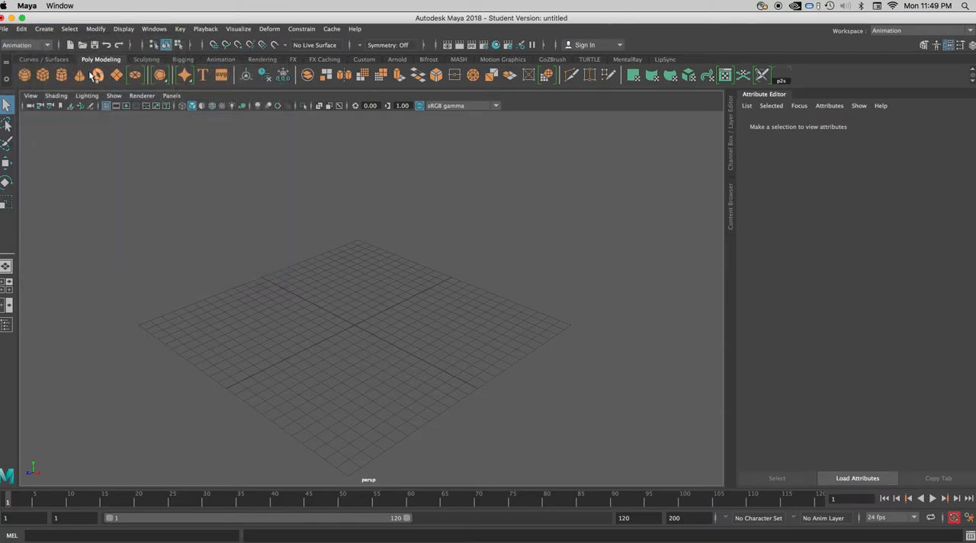
left_click(43, 76)
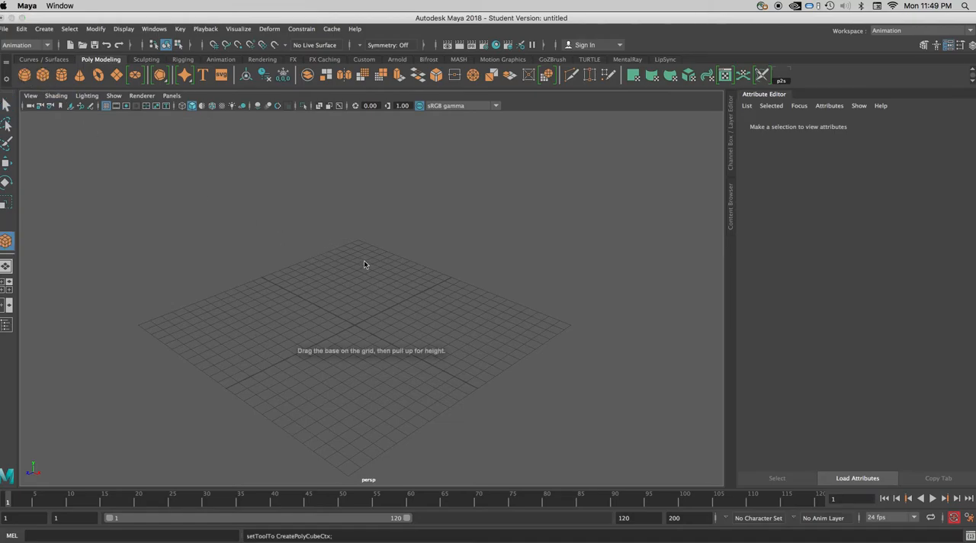
left_click_drag(358, 247, 534, 4)
key("f")
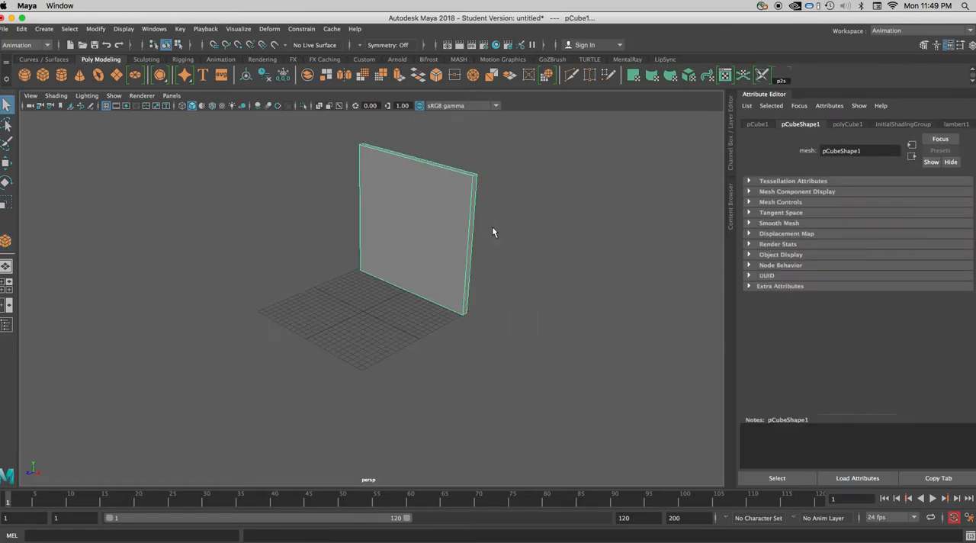
scroll(493, 228, "up", 3)
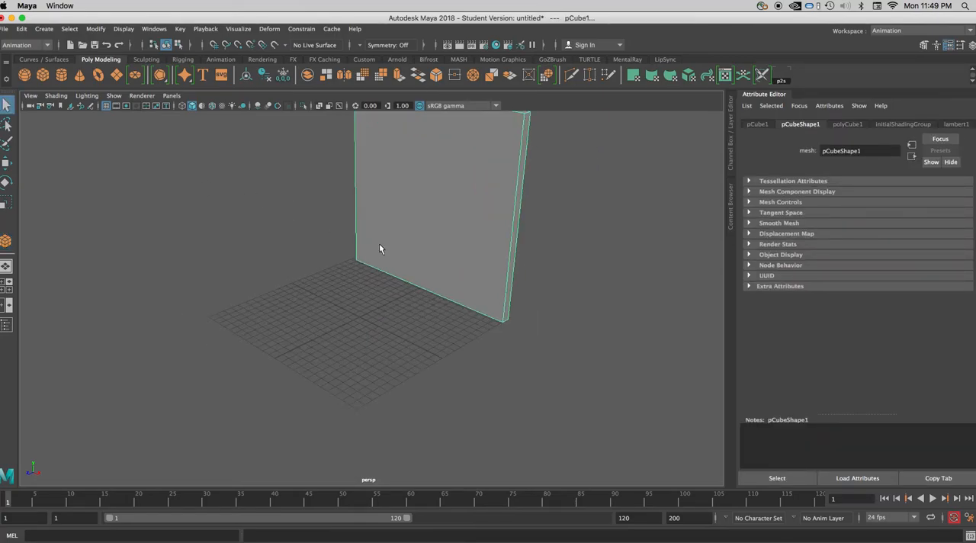
key("f")
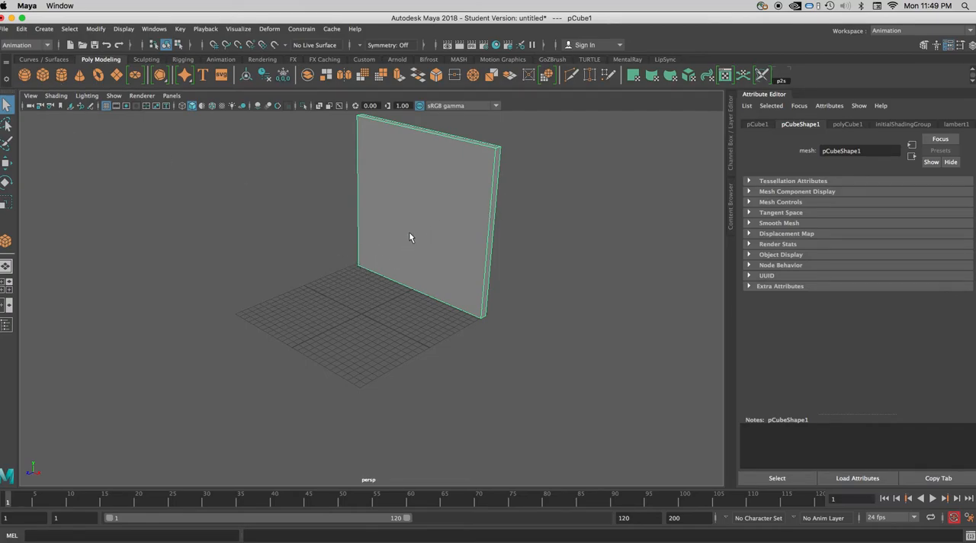
- Create a second tall, thin polygon cube wall along the adjacent back edge and move it to meet the first at the corner
left_click(43, 74)
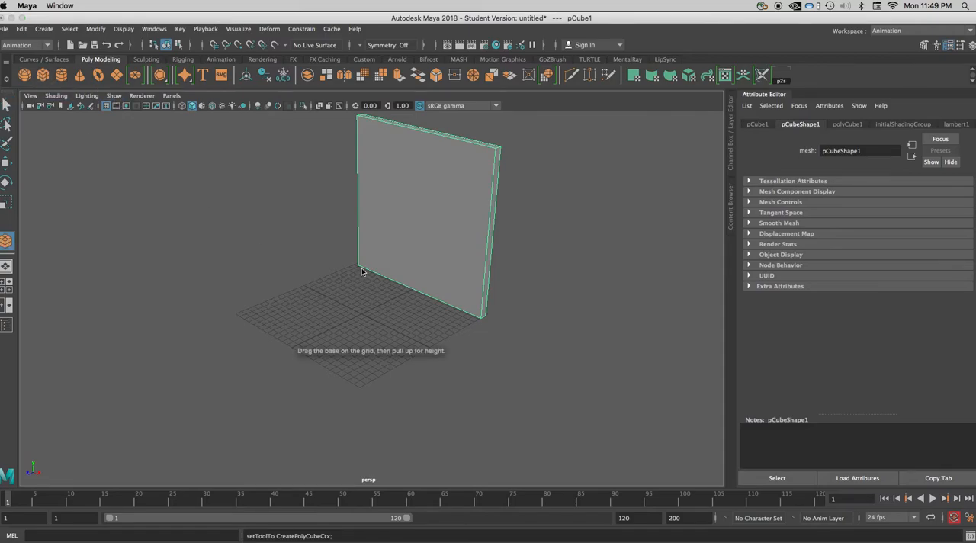
left_click_drag(363, 271, 194, 141)
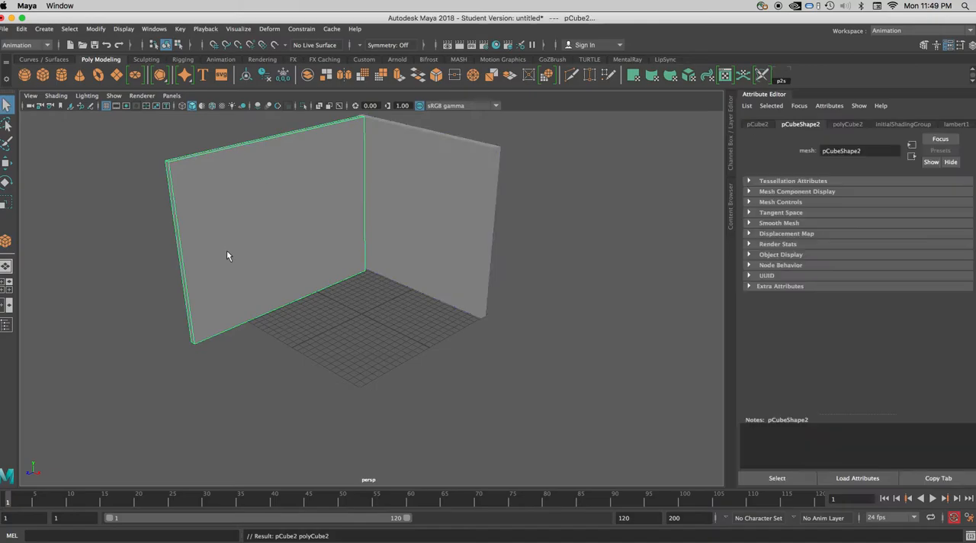
left_click(6, 162)
left_click_drag(250, 236, 257, 238)
left_click(414, 331)
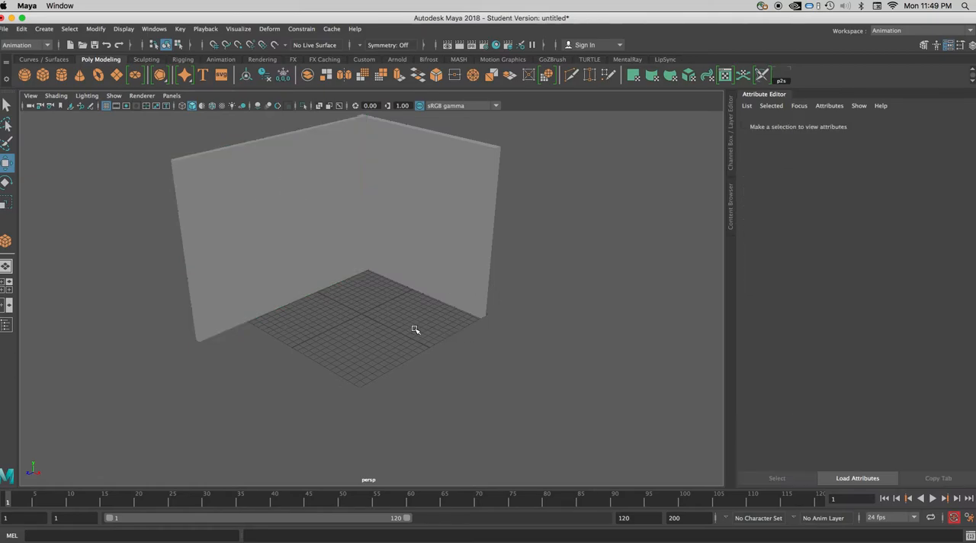
left_click_drag(414, 333, 371, 276, "alt")
left_click(297, 186)
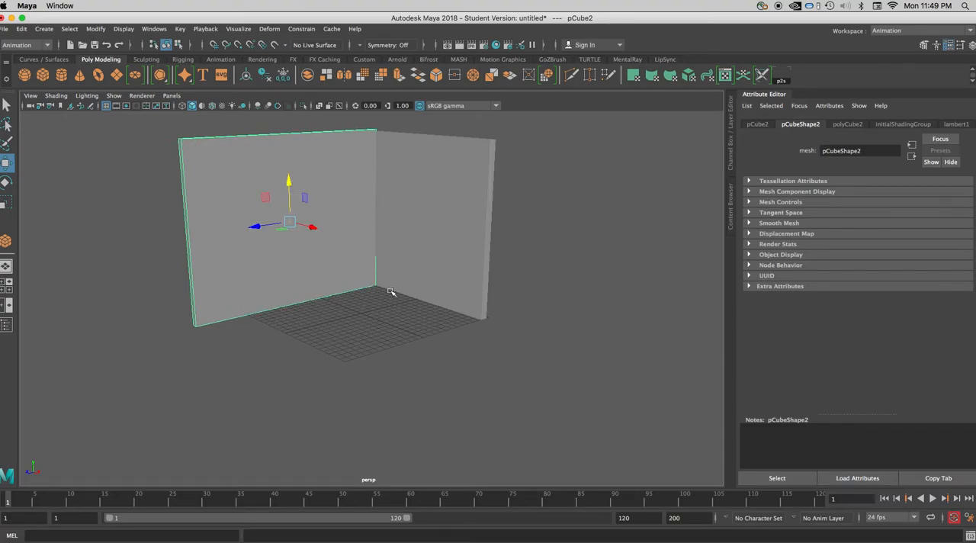
left_click(385, 320)
mouse_move(383, 331)
left_mouse_down("alt")
mouse_move(413, 339)
mouse_move(381, 338)
left_mouse_up("alt")
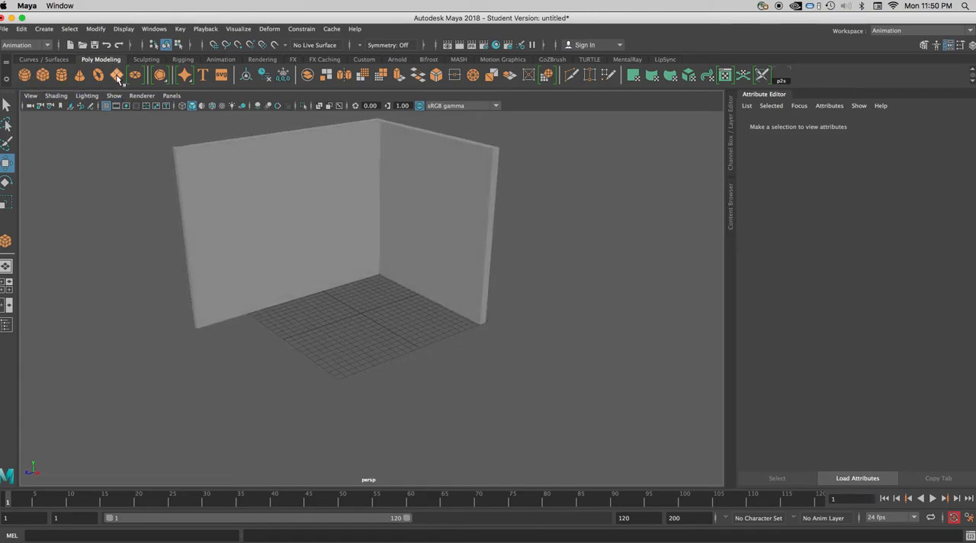
- Create a flat polygon cube slab on the grid floor between the two walls
left_click(43, 75)
left_click_drag(374, 302, 354, 320)
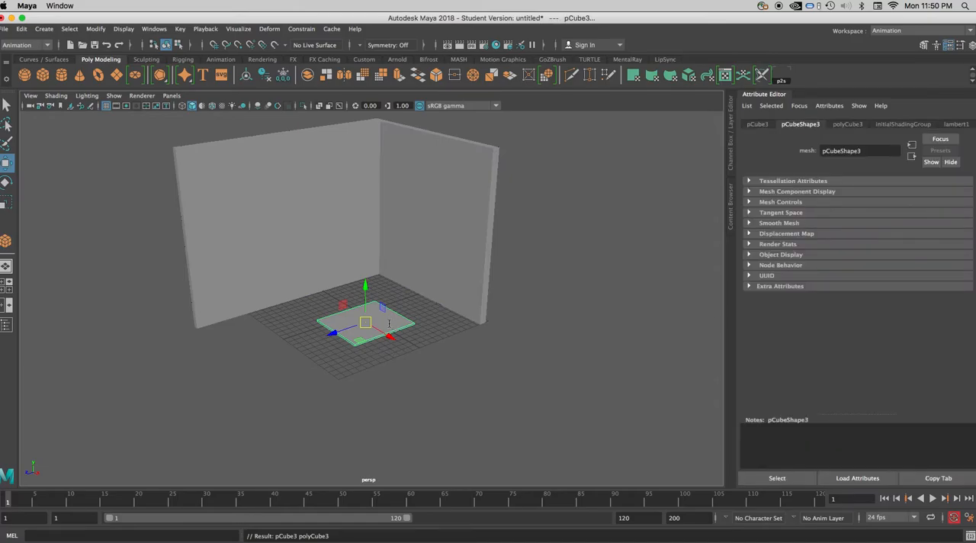
left_click_drag(379, 339, 266, 262, "alt")
left_click(285, 270)
middle_click_drag(262, 277, 260, 273)
left_click(387, 381)
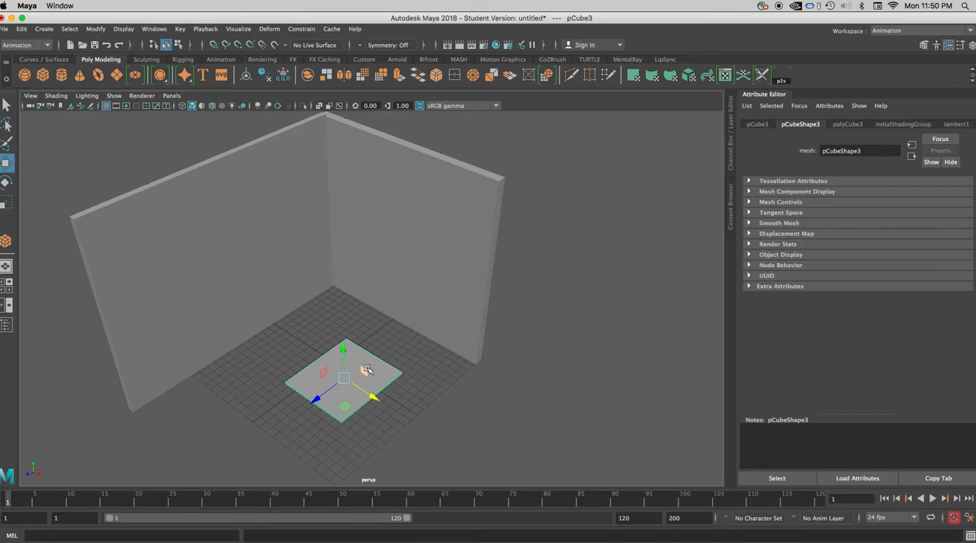
scroll(362, 360, "down", 2)
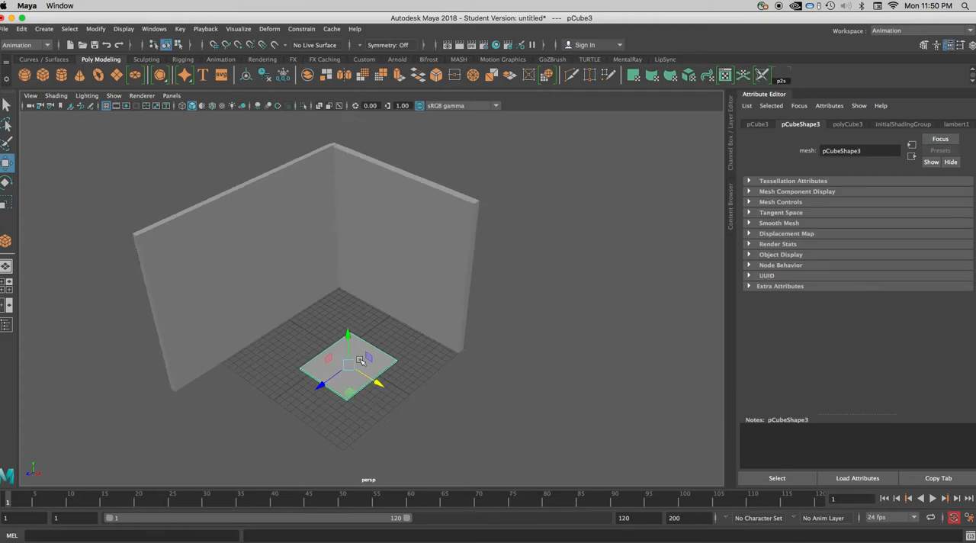
- Assign a new Lambert material to the flat floor slab
right_click(358, 347)
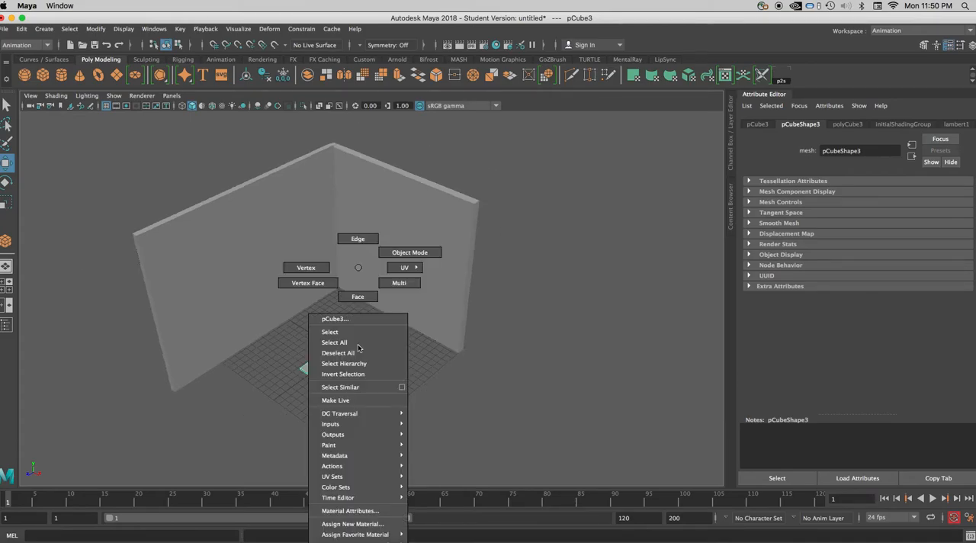
left_click(366, 525)
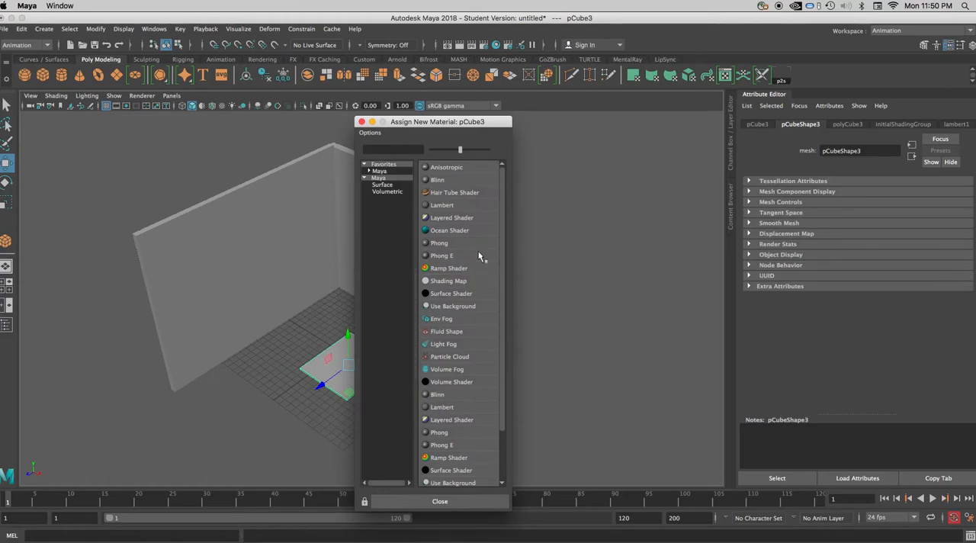
left_click(440, 206)
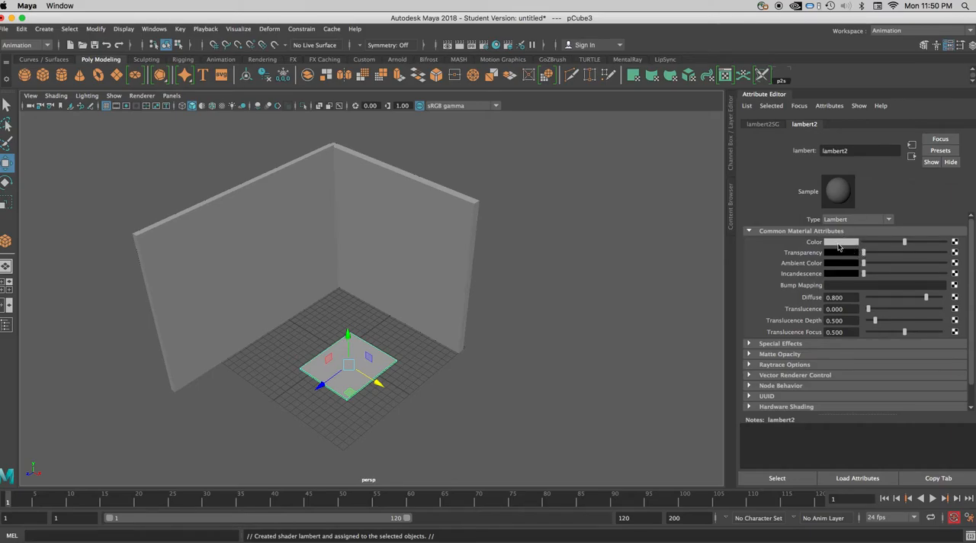
- Connect a File texture to the Lambert material's Color and load aaa.jpg from the Desktop as its image
left_click(955, 242)
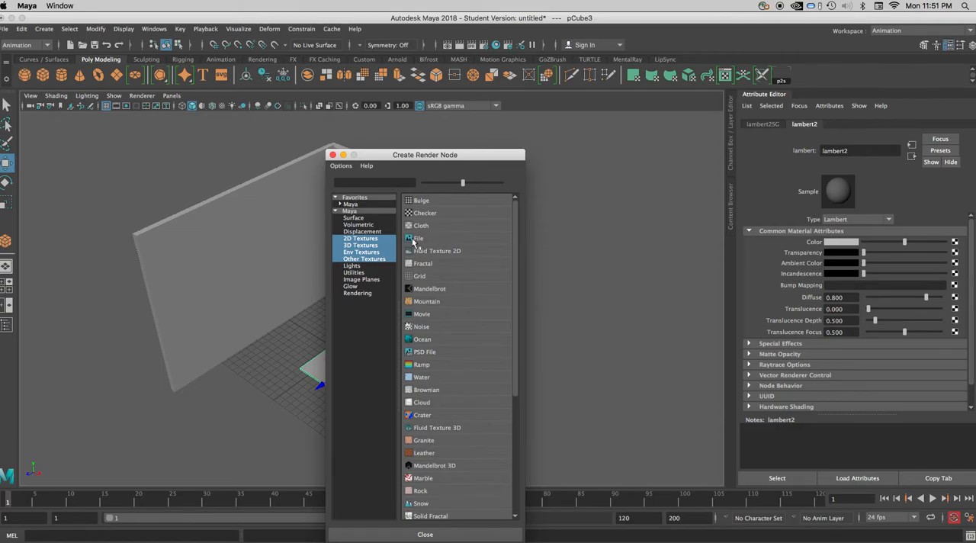
left_click(412, 239)
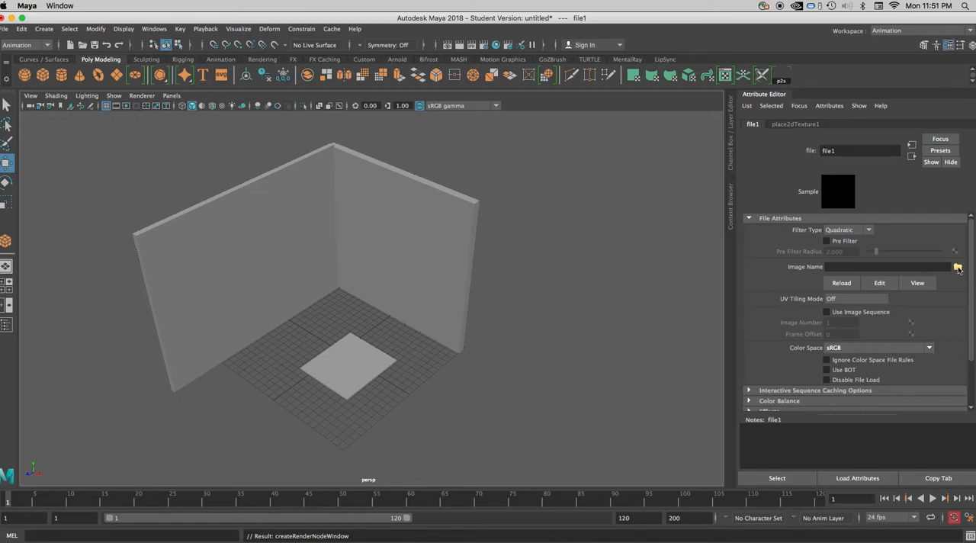
left_click(957, 266)
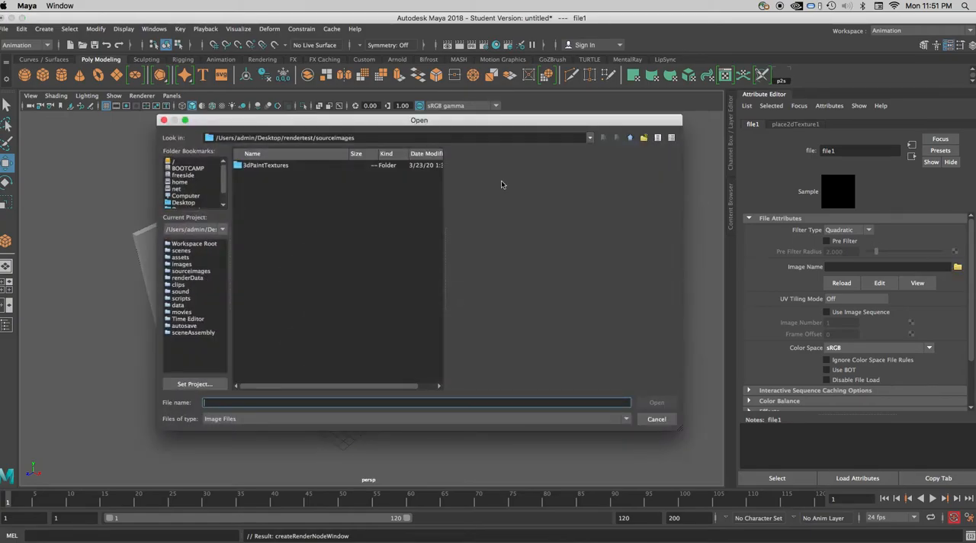
left_click(184, 203)
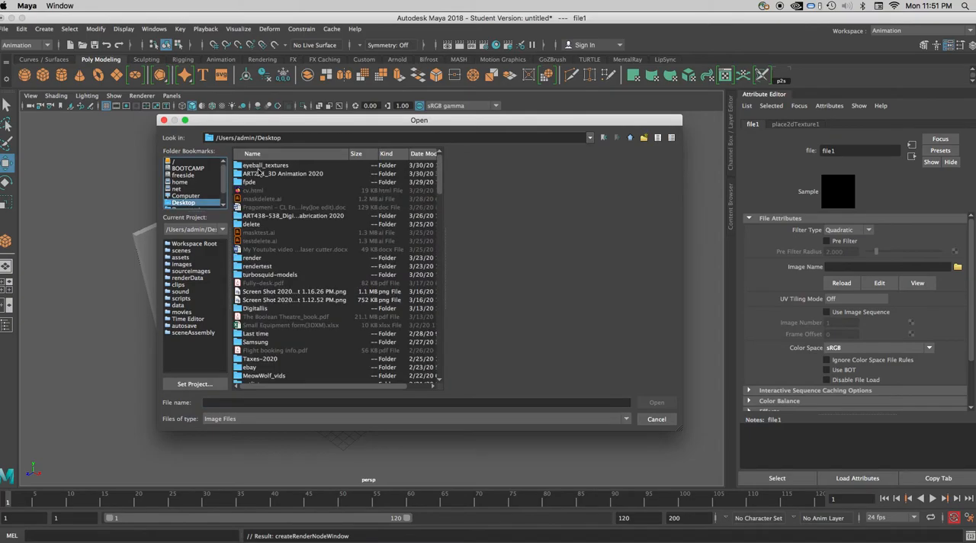
left_click(303, 158)
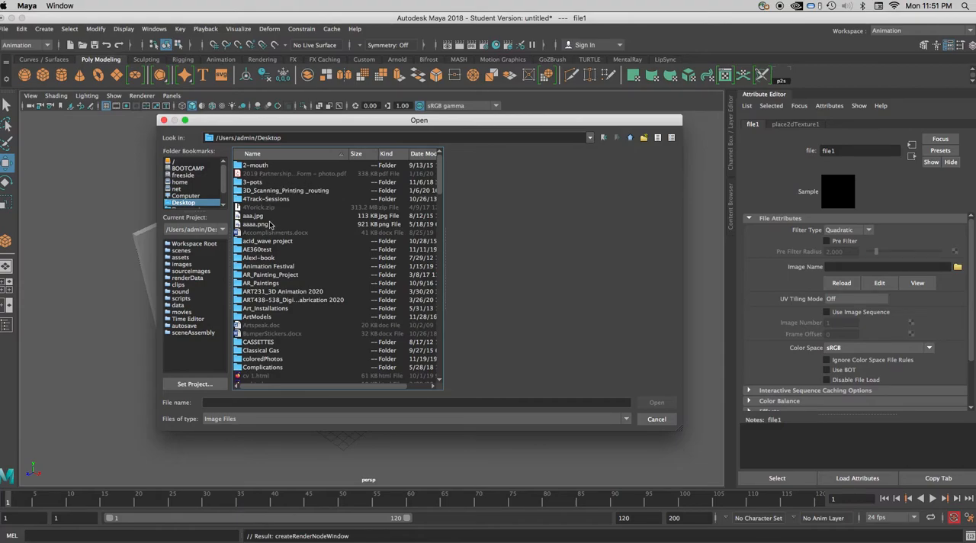
double_click(256, 216)
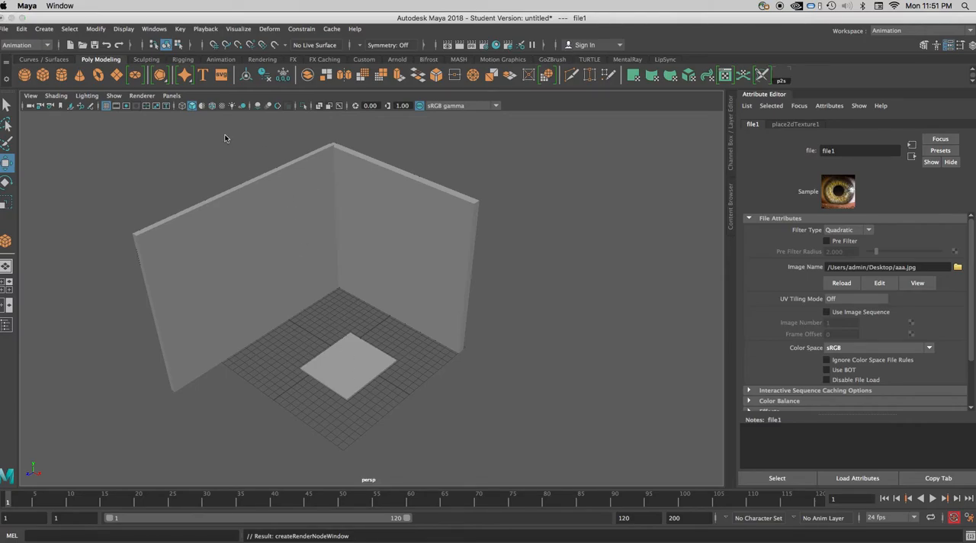
- Turn on textured display in the perspective view and inspect how the image maps onto the slab from above
key("7")
key("7")
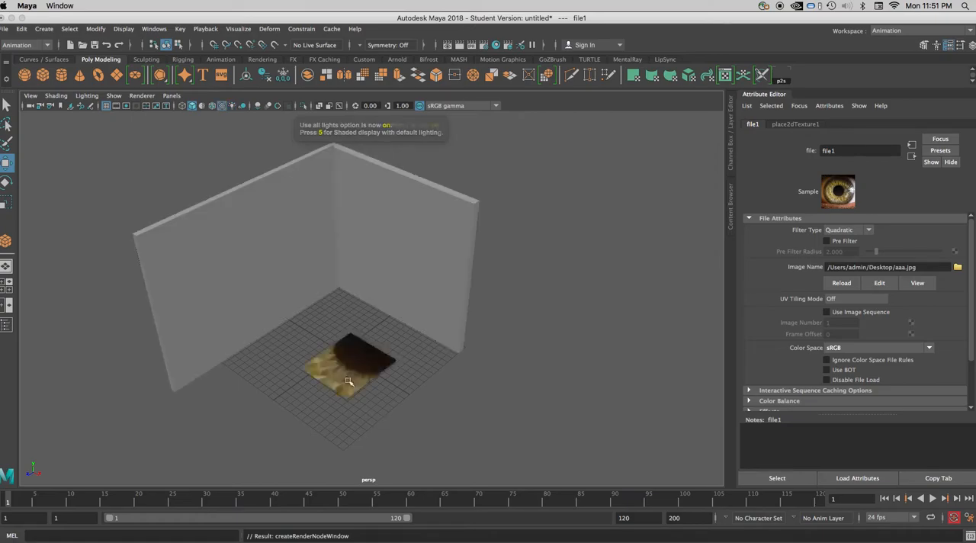
key("6")
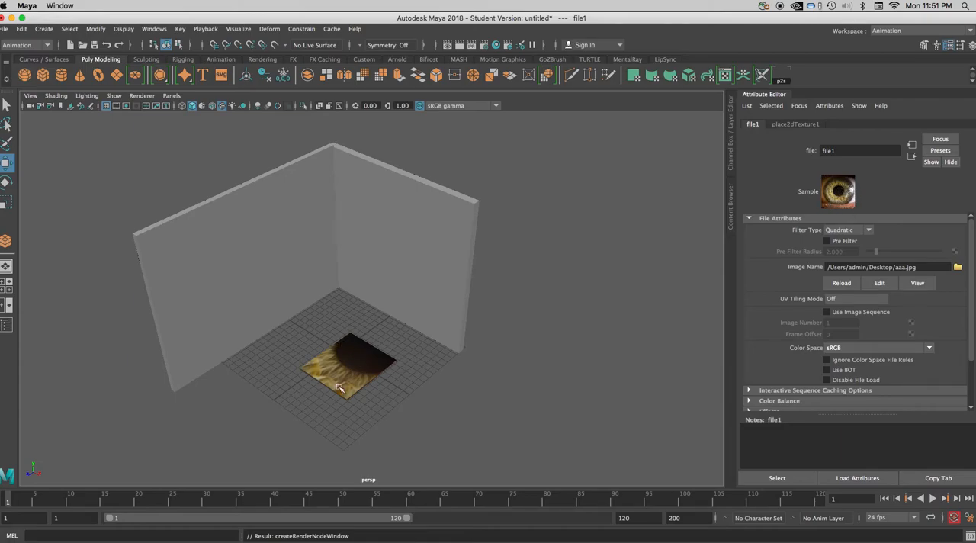
left_click_drag(353, 384, 406, 405, "alt")
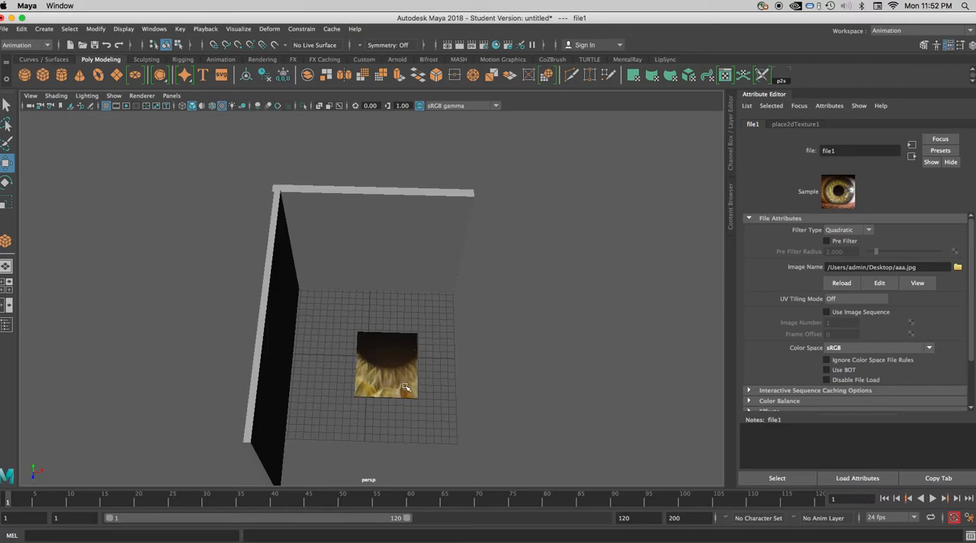
mouse_move(387, 390)
left_mouse_down("alt")
mouse_move(381, 349)
mouse_move(380, 388)
mouse_move(400, 379)
left_mouse_up("alt")
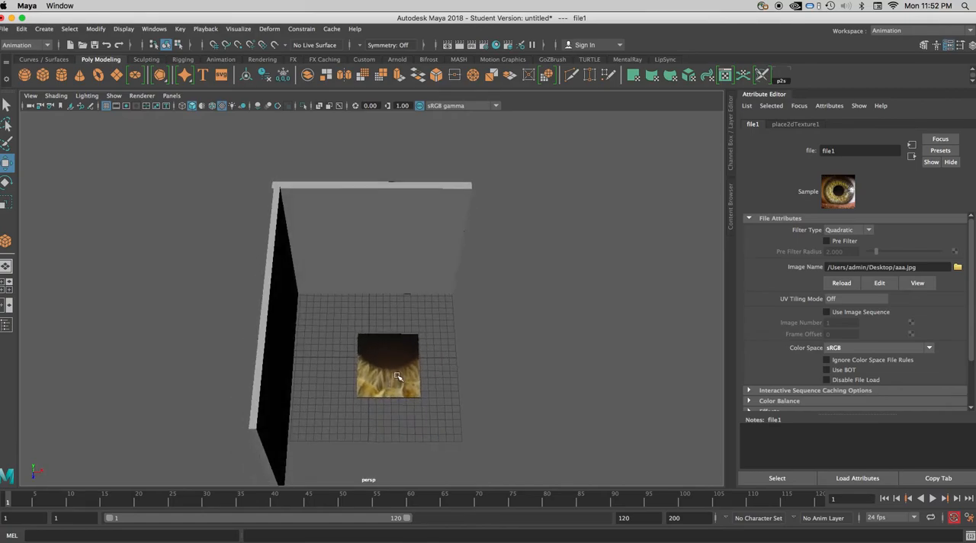
left_click_drag(397, 375, 408, 407, "alt")
scroll(388, 397, "up", 5)
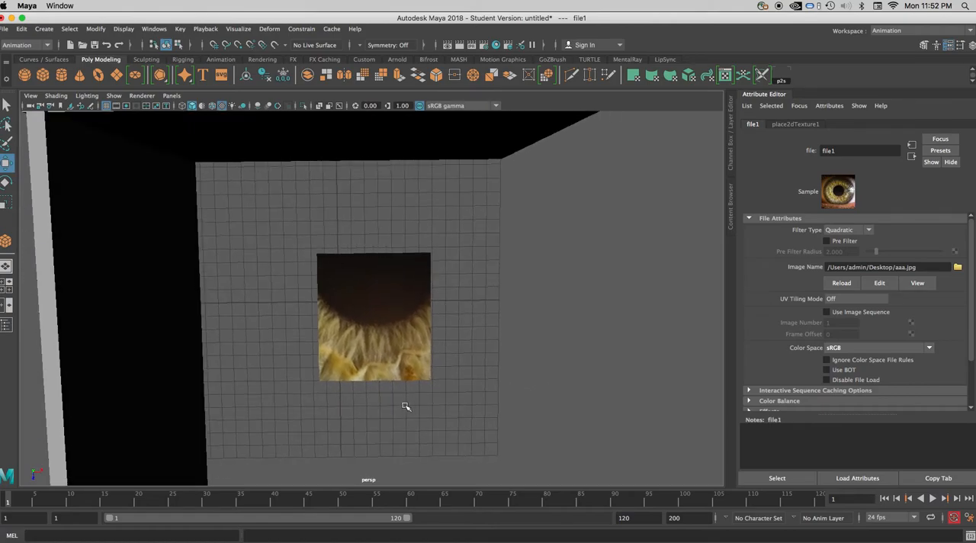
- Maximize the top view and turn on its textured display
key("space")
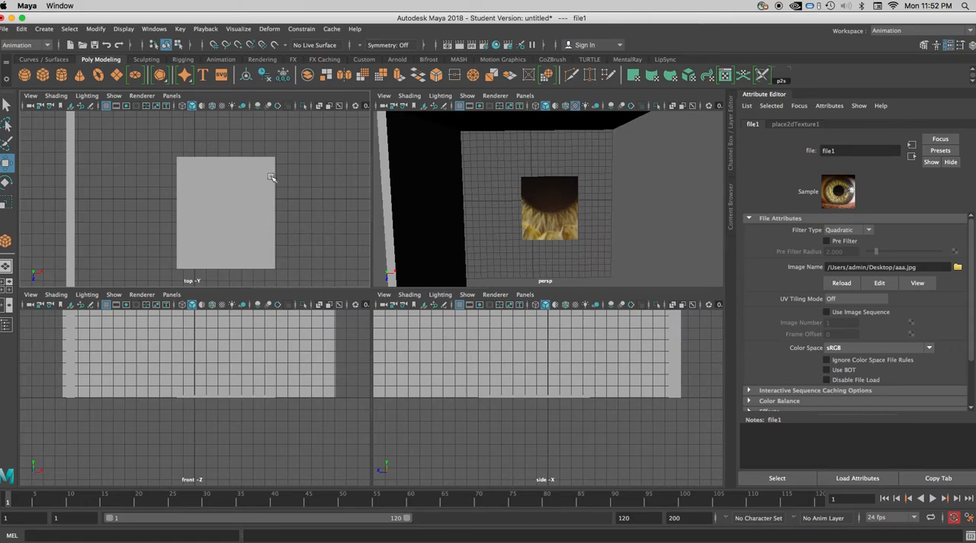
key("space")
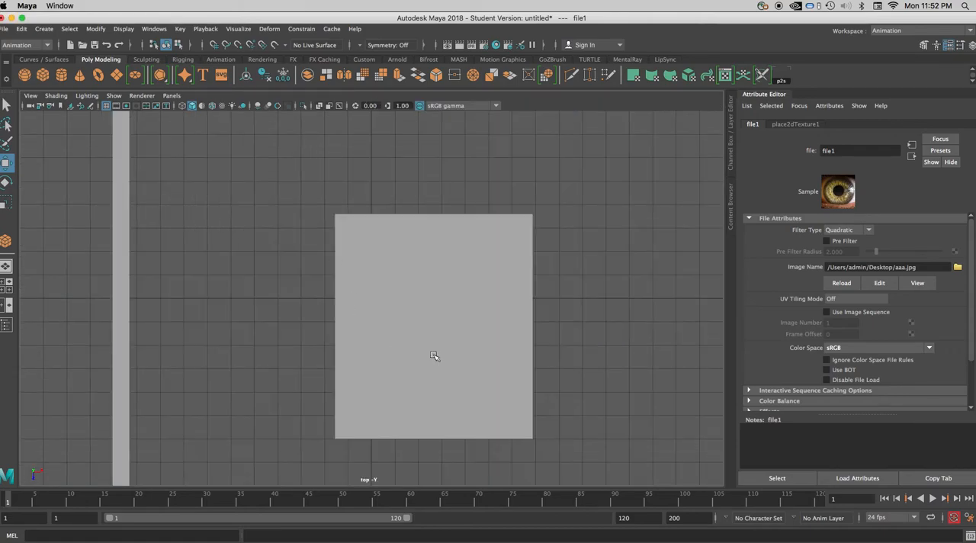
key("6")
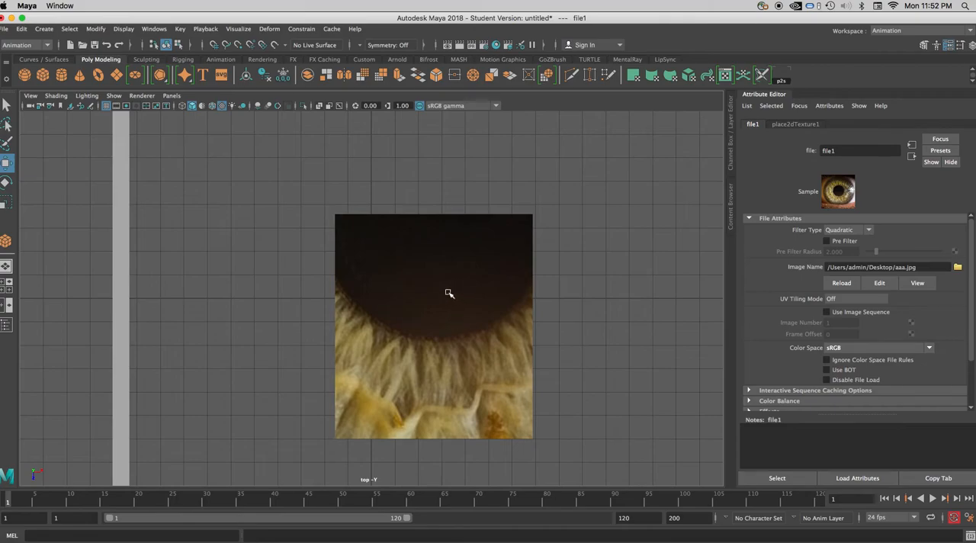
- Select the floor slab in the top view and apply camera-based UV mapping to it from the Modeling menu set
key("q")
left_click(396, 264)
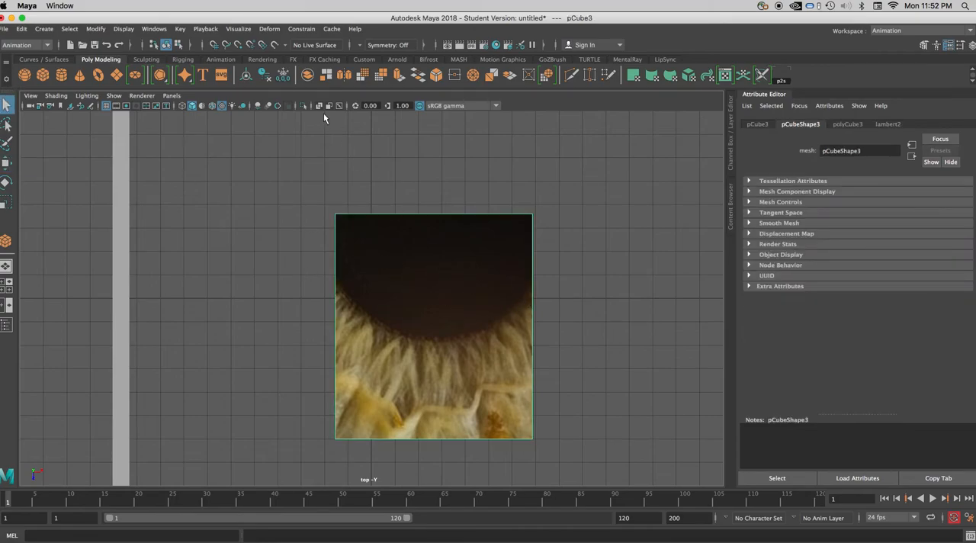
left_click(20, 46)
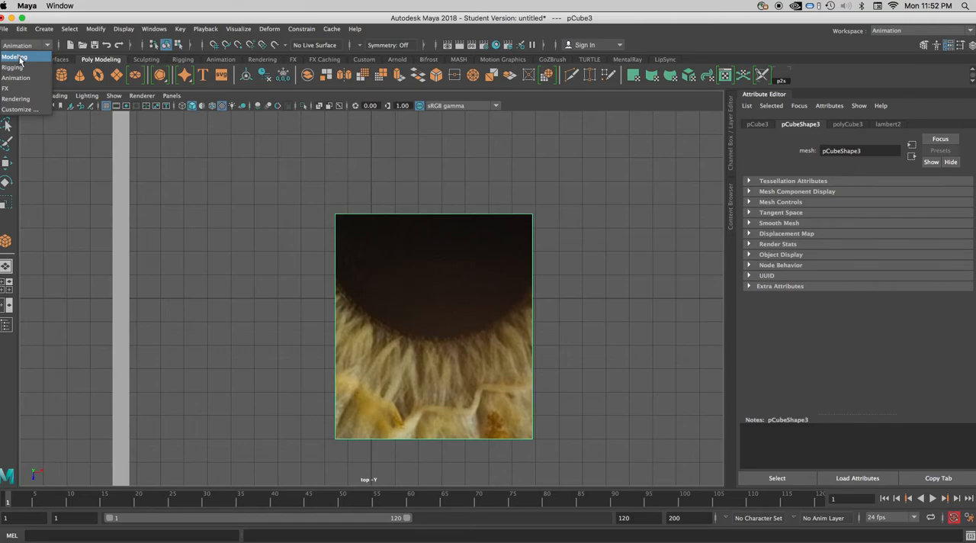
left_click(21, 57)
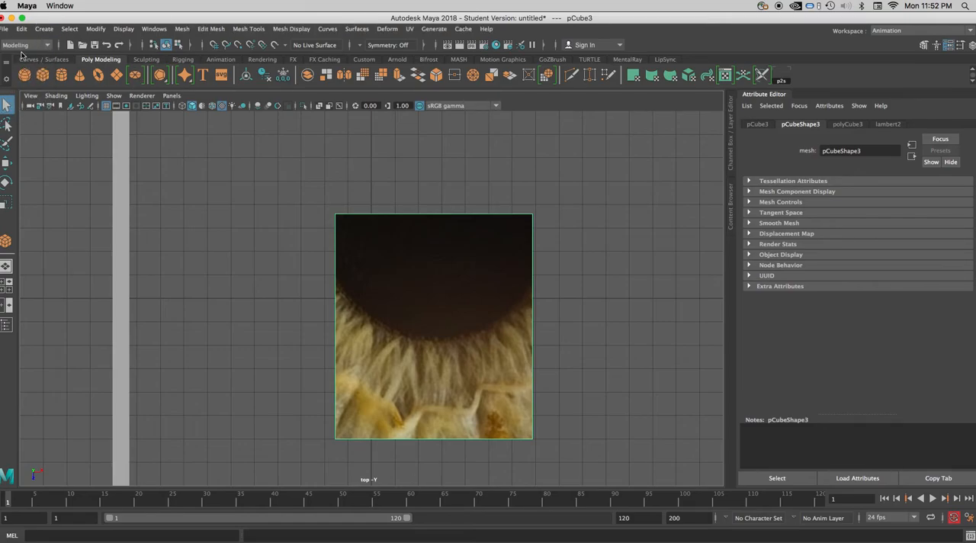
left_click(410, 30)
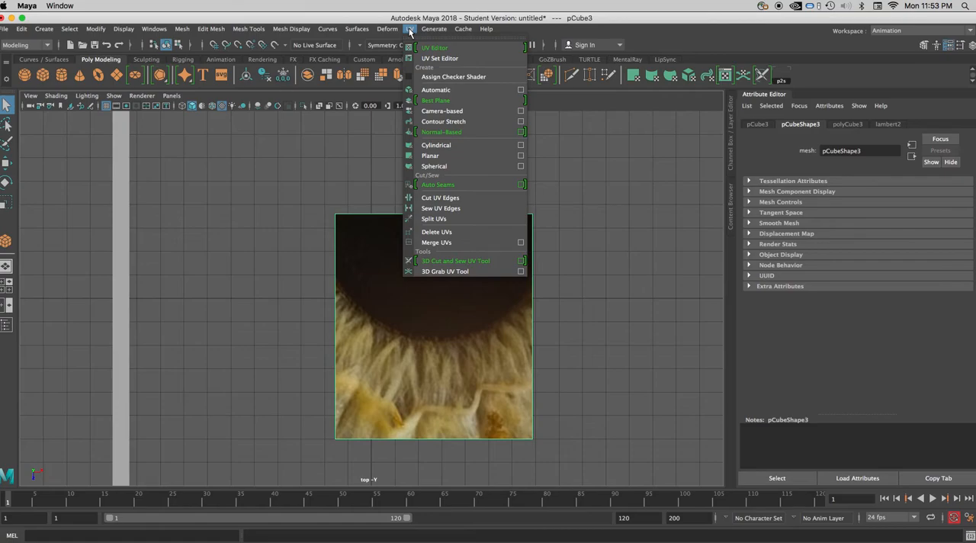
left_click(466, 110)
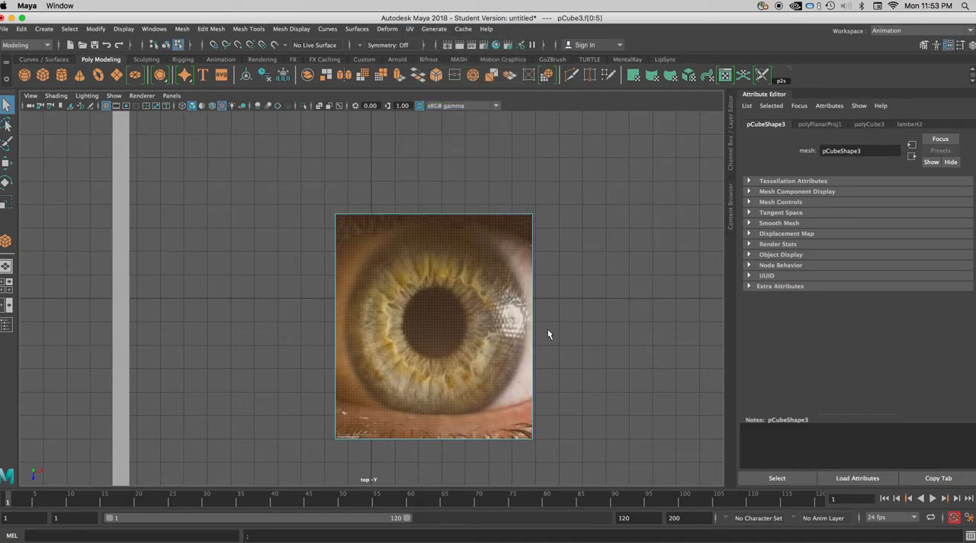
- Return the mapped slab to object mode and select it as a whole object
right_click_drag(490, 314, 514, 291)
right_click_drag(439, 267, 489, 255)
left_click(561, 279)
left_click(509, 322)
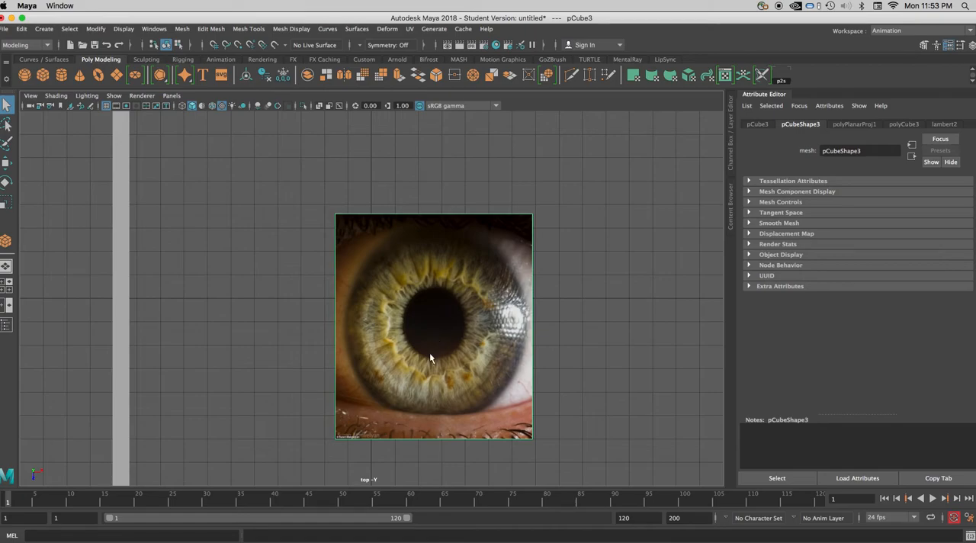
- Maximize the perspective view and frame the room corner with both walls and the eye-textured slab
left_click_drag(430, 352, 407, 324, "alt")
key("space")
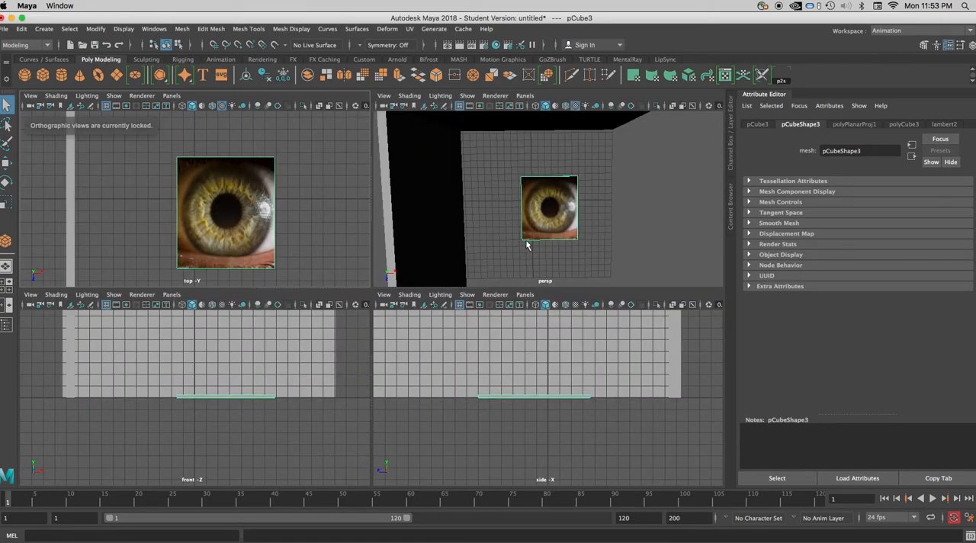
left_click(498, 240)
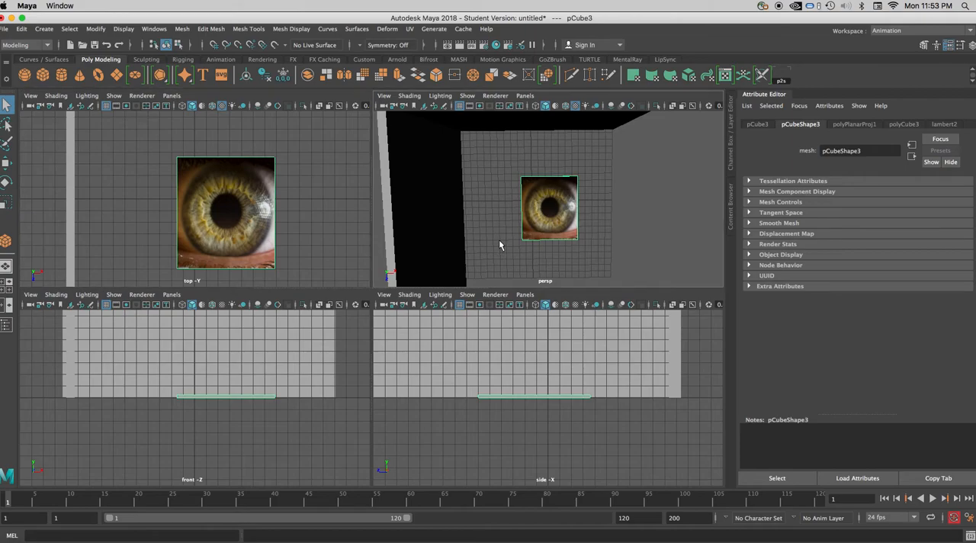
key("space")
mouse_move(395, 389)
left_mouse_down("alt")
mouse_move(343, 344)
mouse_move(422, 320)
mouse_move(442, 353)
mouse_move(472, 316)
mouse_move(398, 353)
mouse_move(388, 394)
mouse_move(402, 409)
mouse_move(384, 385)
left_mouse_up("alt")
left_click(380, 385)
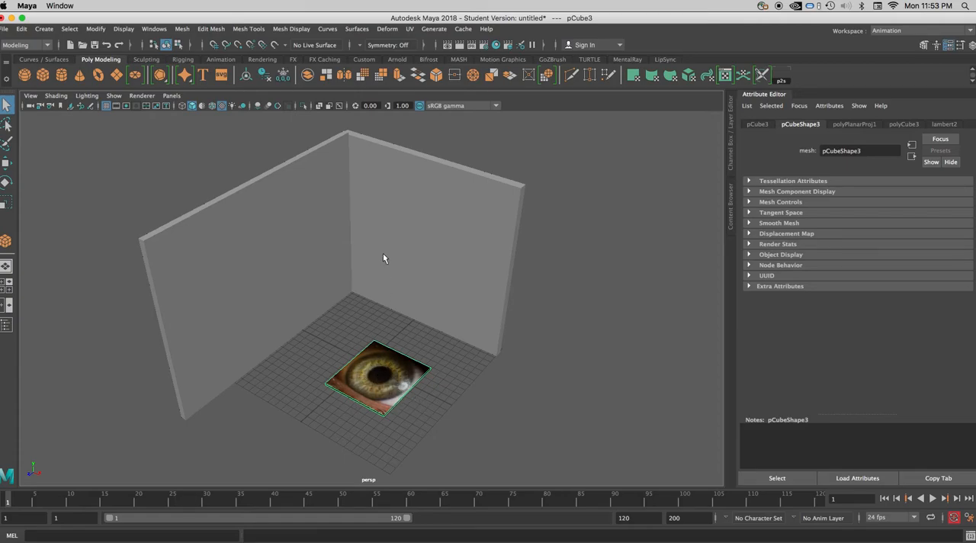
left_click(410, 29)
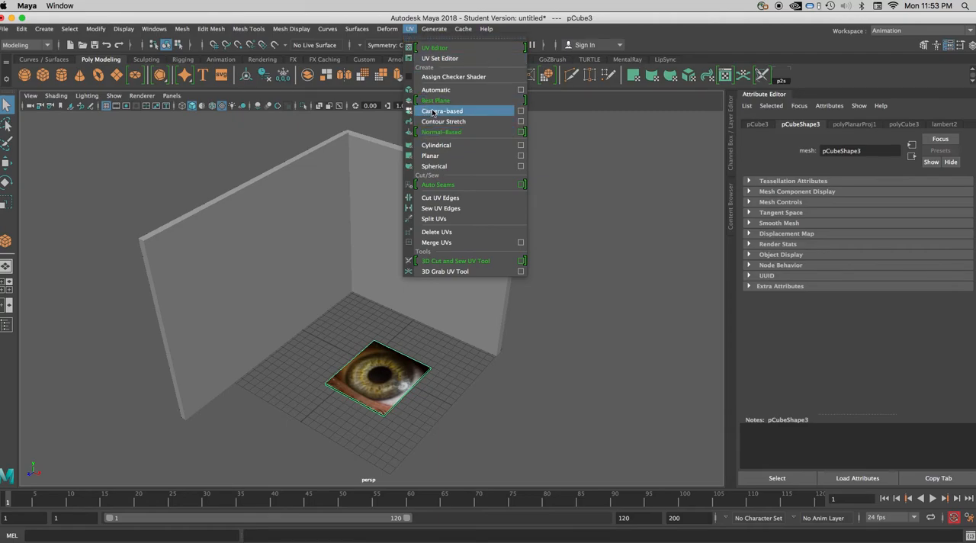
left_click(410, 31)
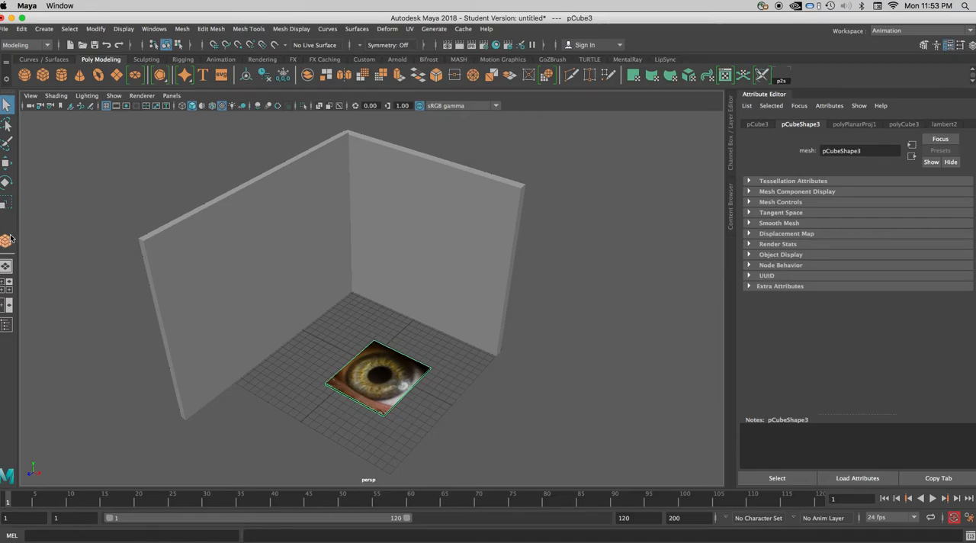
- Rotate the eye-textured slab upright and move it up against the back wall as a hanging picture
left_click(6, 183)
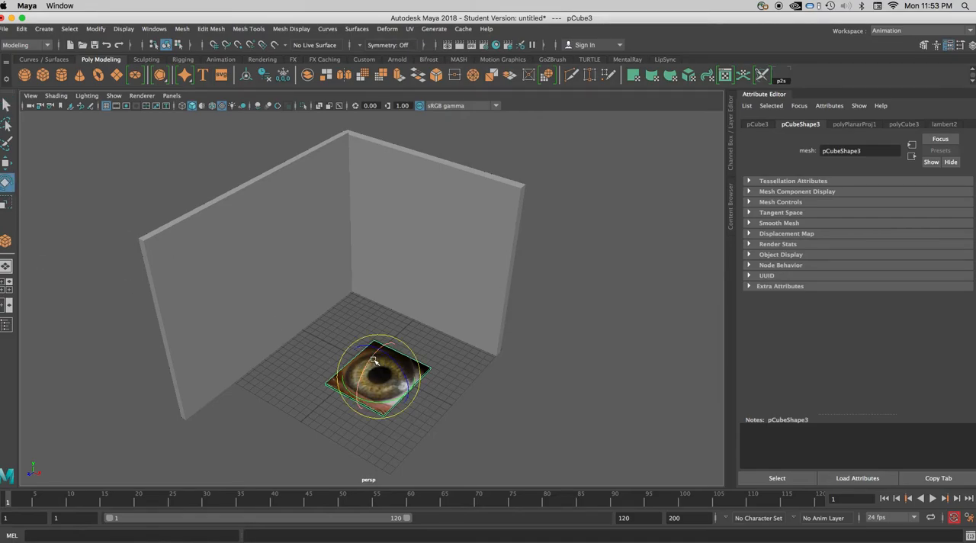
left_click_drag(372, 358, 371, 402)
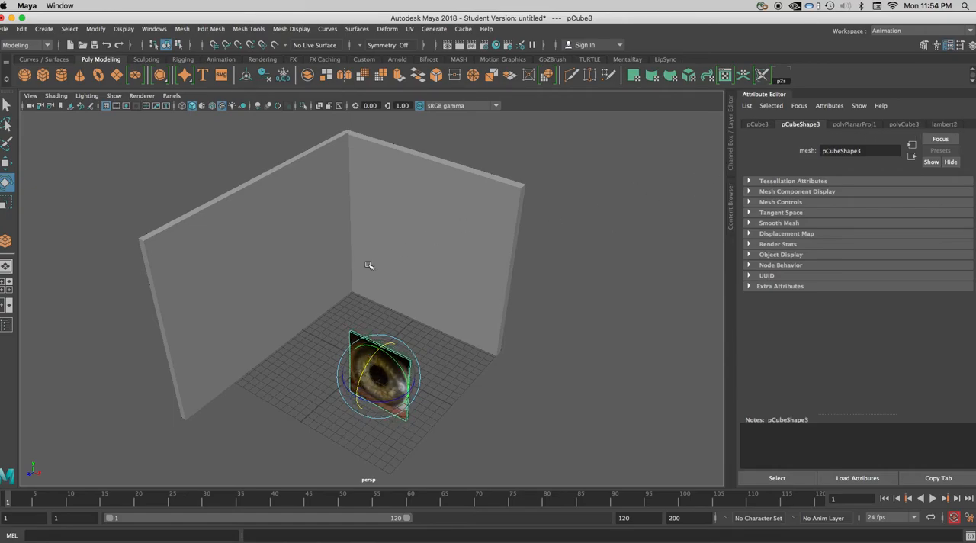
key("w")
left_click_drag(375, 348, 368, 214)
left_click_drag(357, 272, 419, 230)
left_click_drag(439, 300, 406, 276, "alt")
left_click_drag(457, 194, 457, 203)
scroll(435, 275, "up", 5)
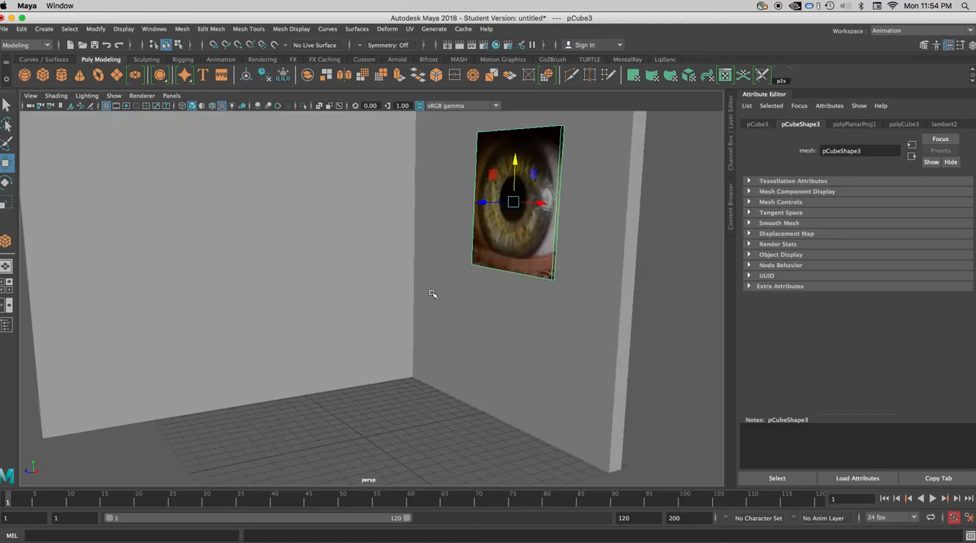
- Check the eye picture's position on the back wall, nudge it slightly and deselect it
scroll(455, 300, "down", 2)
left_click(408, 418)
scroll(409, 416, "down", 5)
left_click_drag(408, 414, 435, 424, "alt")
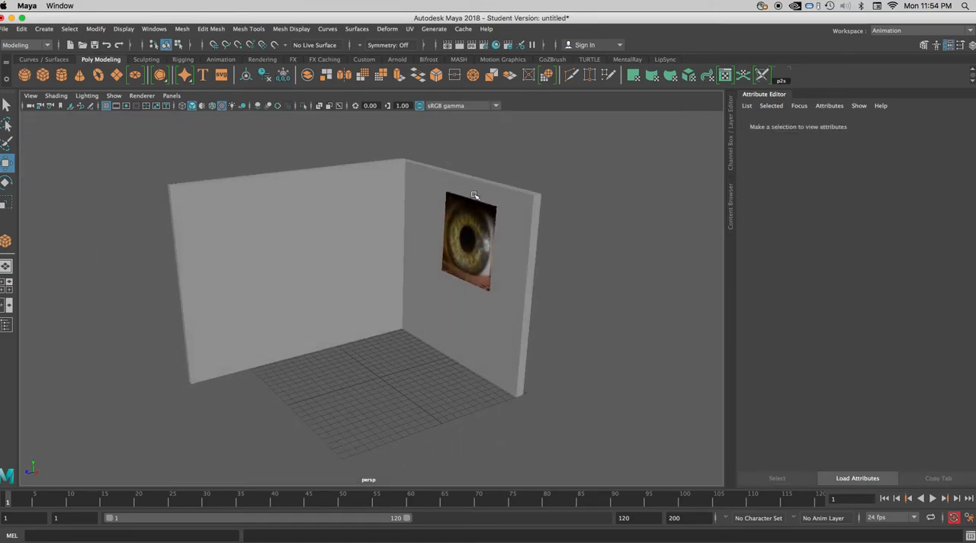
left_click(459, 248)
left_click_drag(443, 245, 442, 245)
left_click(394, 384)
left_click_drag(394, 384, 414, 392, "alt")
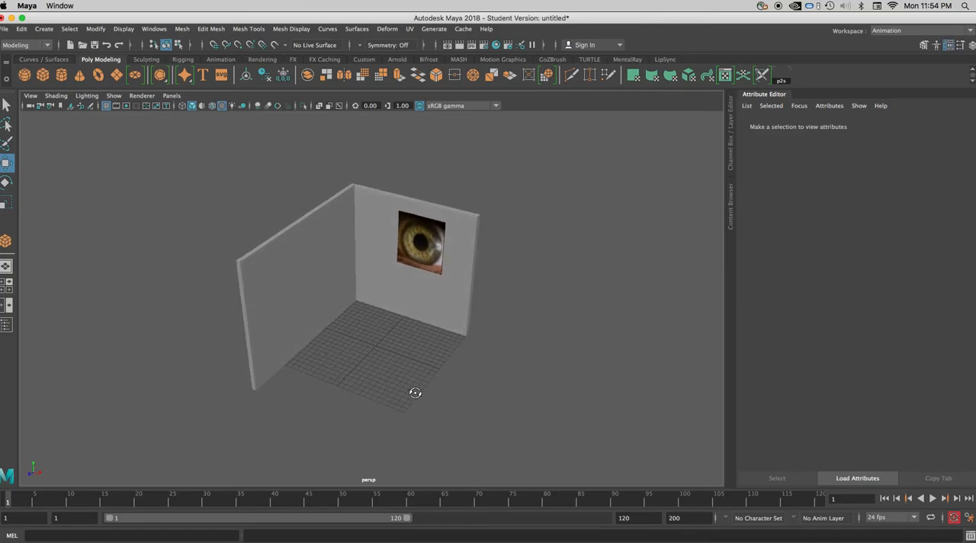
- Create a second thin polygon cube as a flat slab in the middle of the floor grid
left_click(42, 74)
left_click_drag(371, 321, 391, 353)
scroll(392, 355, "up", 2)
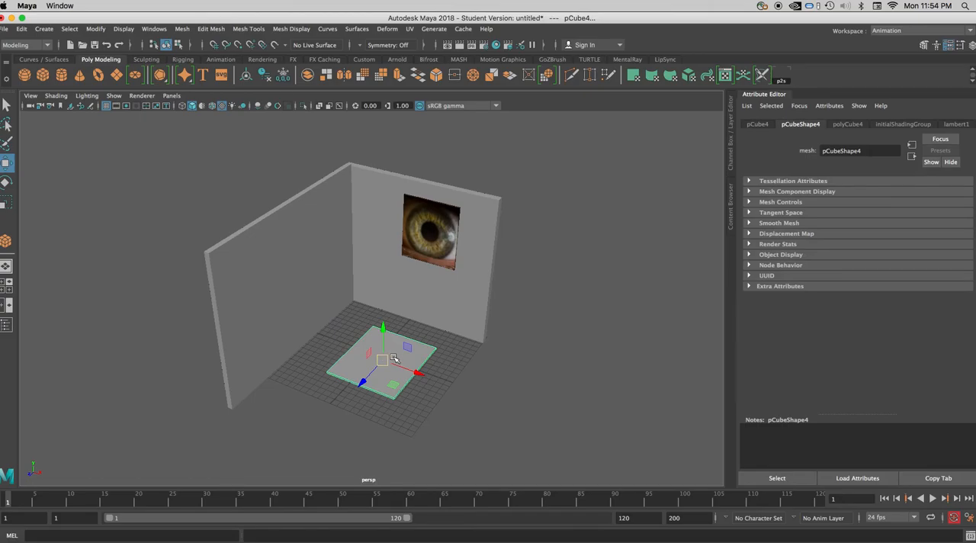
- Assign a new Lambert material to the second slab
scroll(394, 353, "down", 1)
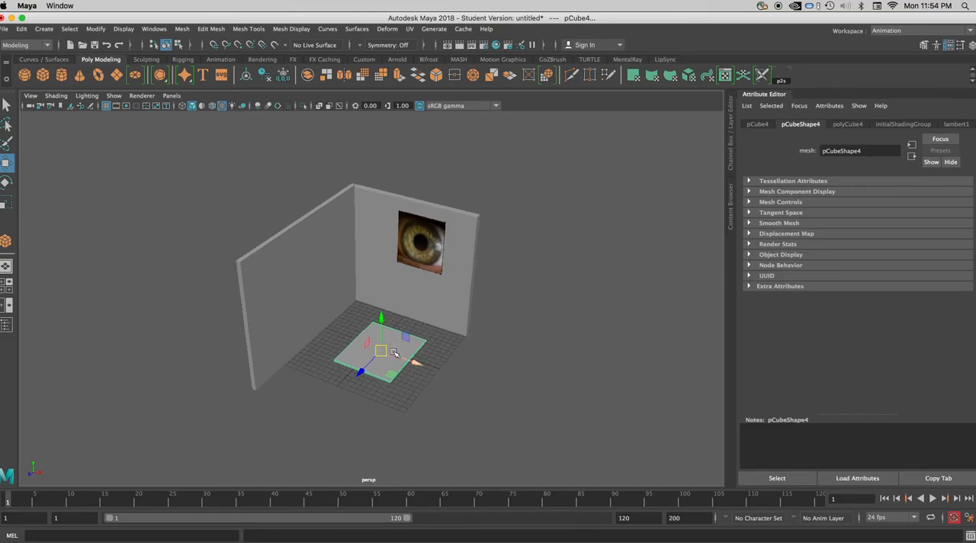
right_click_drag(384, 364, 407, 531)
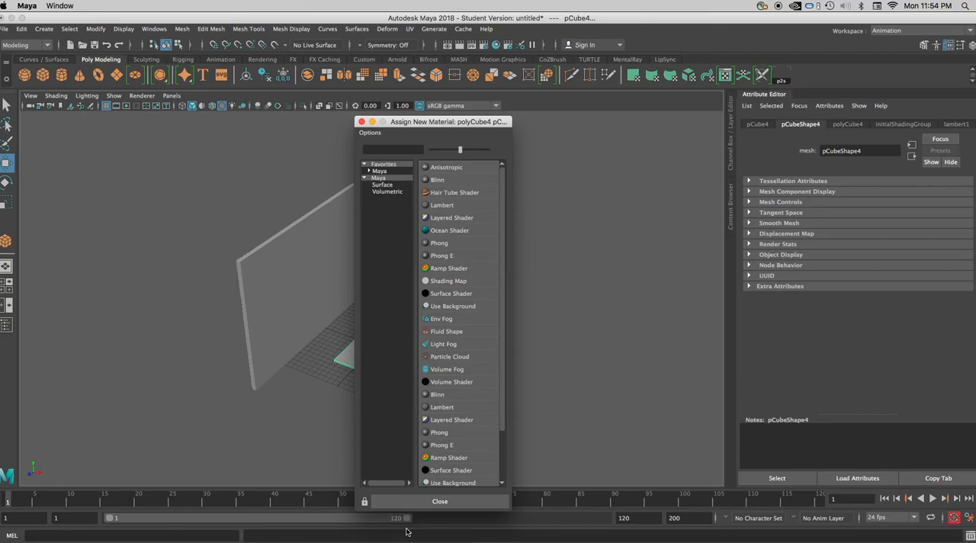
left_click(444, 207)
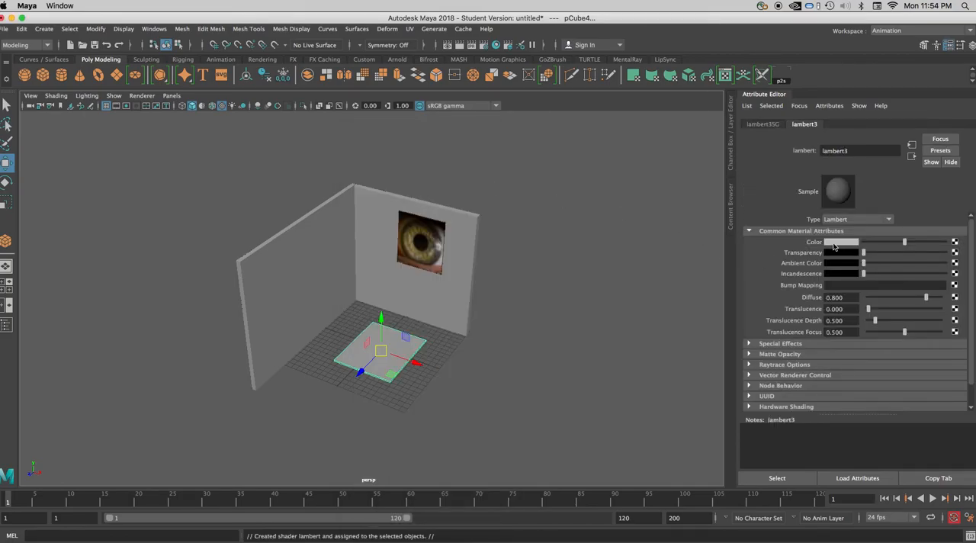
- Connect a File texture to the new Lambert's Color and load aaaa.png from the Desktop as its image
left_click(955, 242)
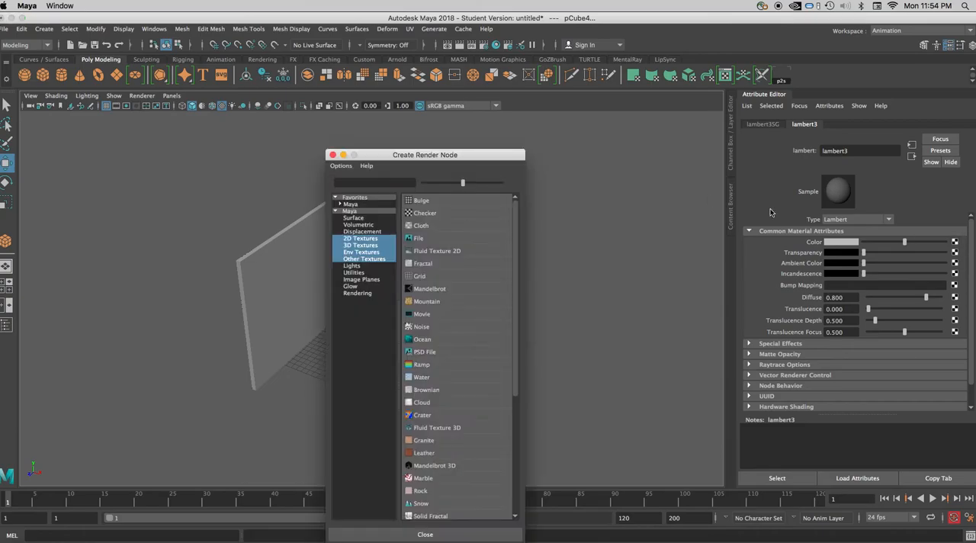
left_click(417, 241)
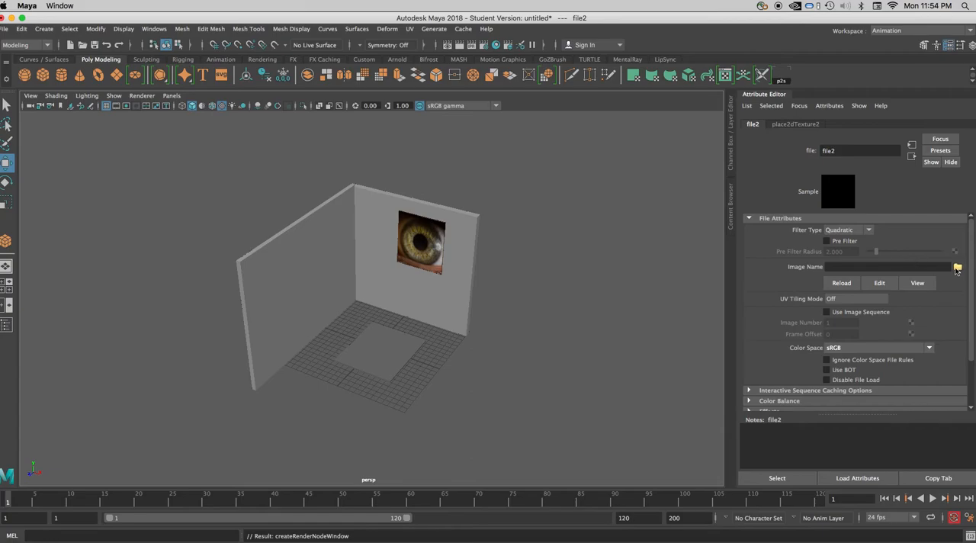
left_click(958, 268)
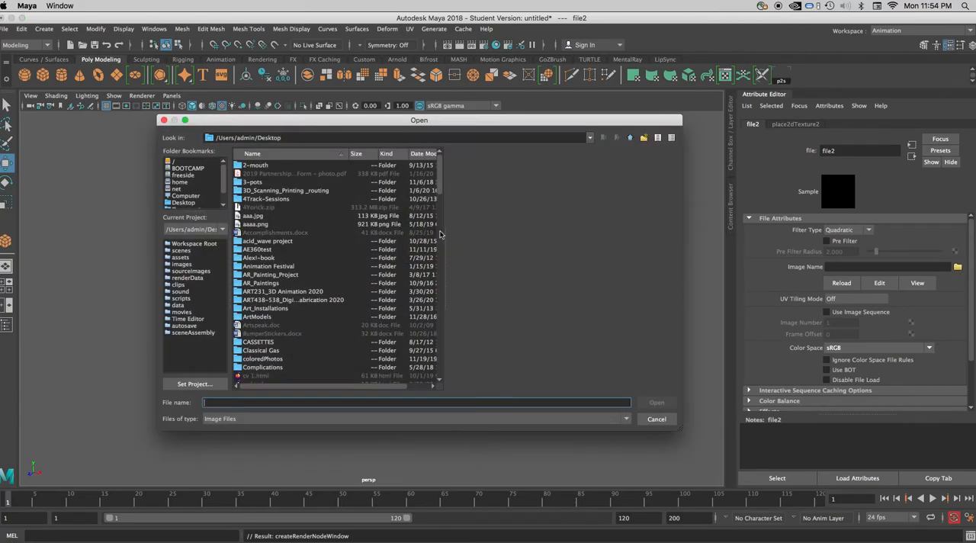
double_click(254, 224)
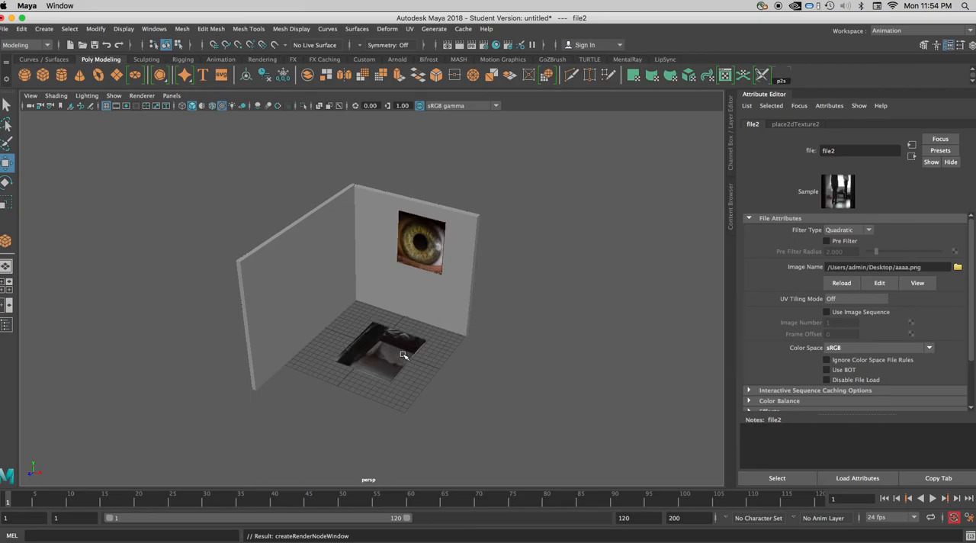
- View the second slab from directly above, apply camera-based UV mapping to it, and return to object mode with it deselected
left_click_drag(390, 367, 409, 386, "alt")
scroll(405, 364, "up", 5)
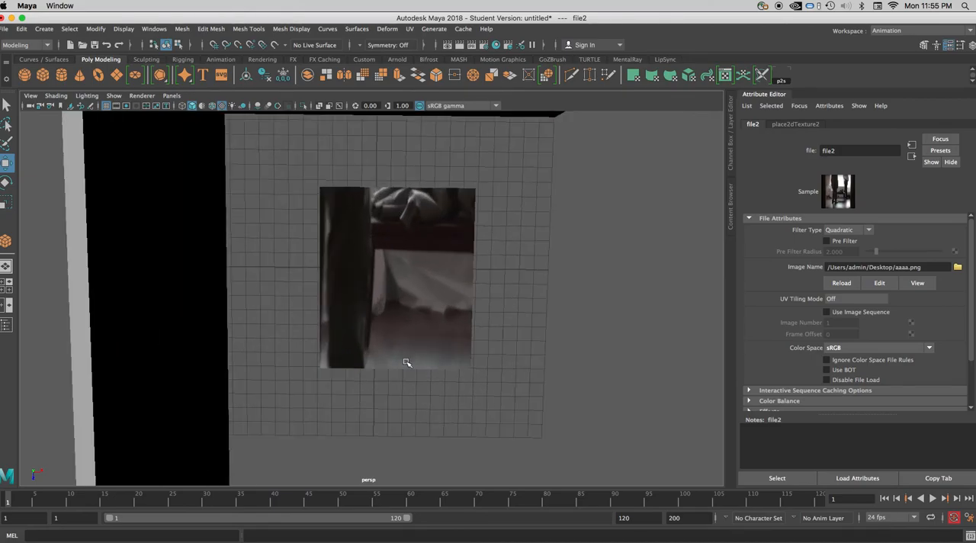
left_click_drag(358, 367, 341, 353, "alt")
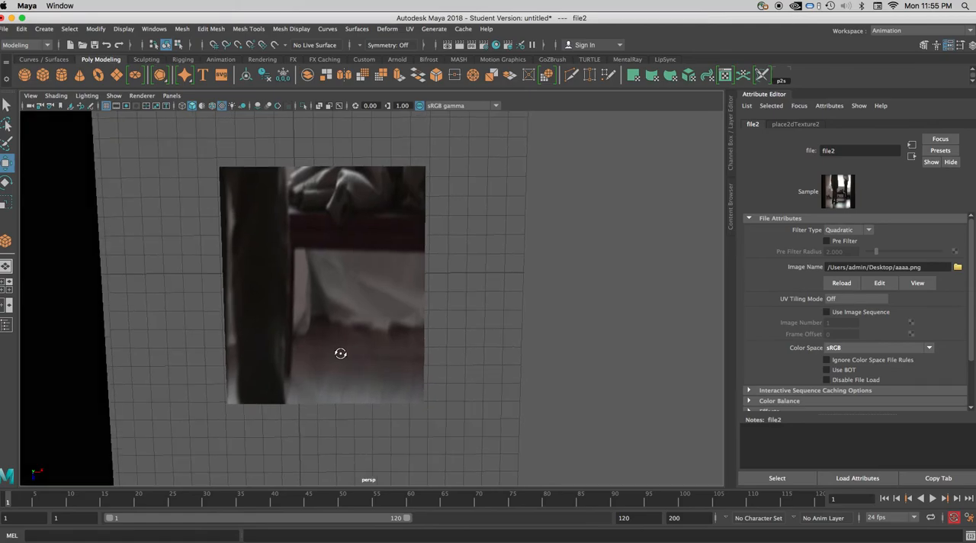
left_click(336, 299)
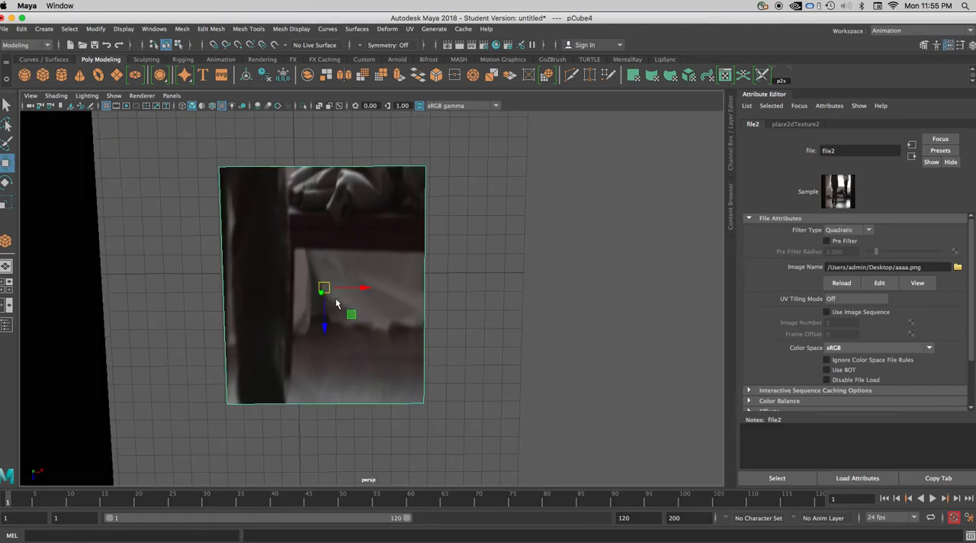
left_click(410, 31)
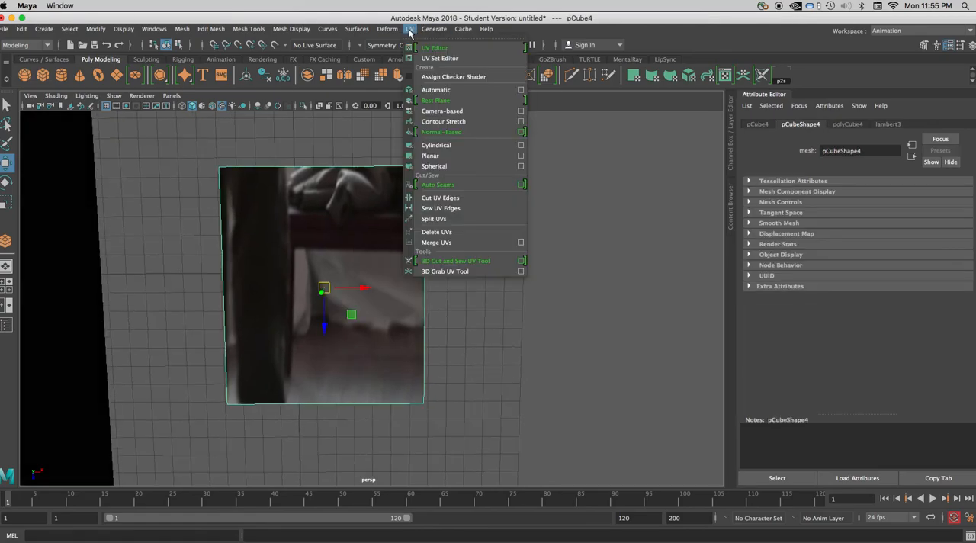
left_click(439, 111)
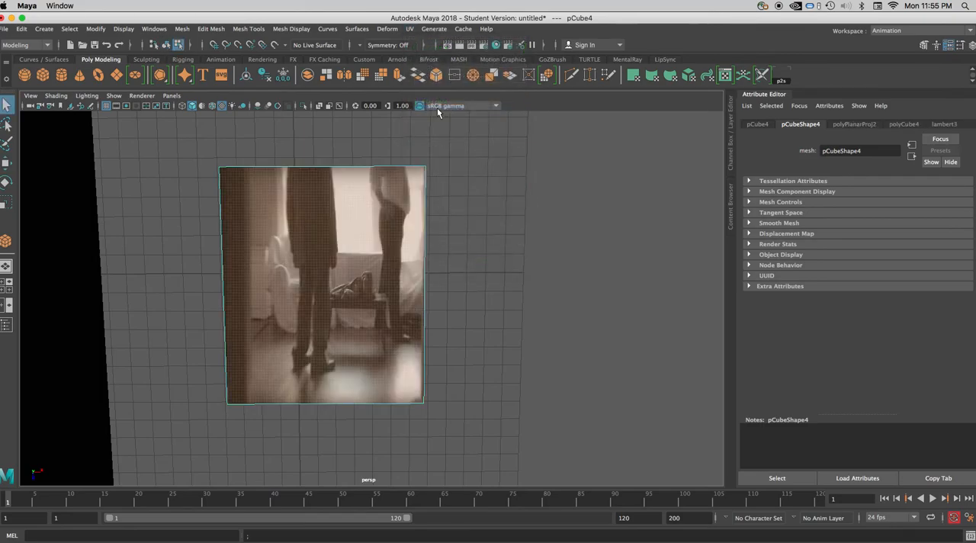
right_click(363, 273)
right_click_drag(363, 273, 412, 252)
left_click(463, 240)
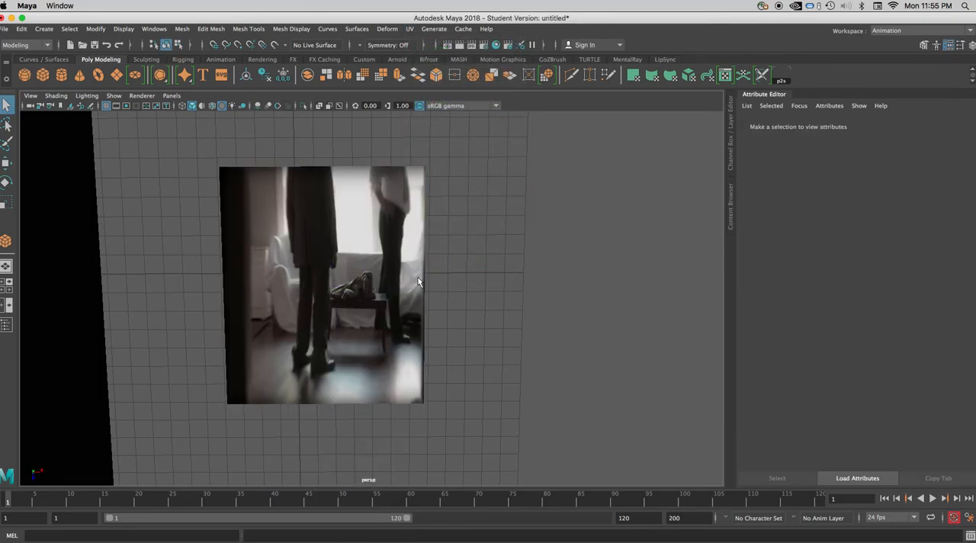
- Select the second picture slab in an angled perspective view and rotate it upright to face out from the left wall
left_click(385, 312)
left_click_drag(404, 336, 467, 272, "alt")
key("a")
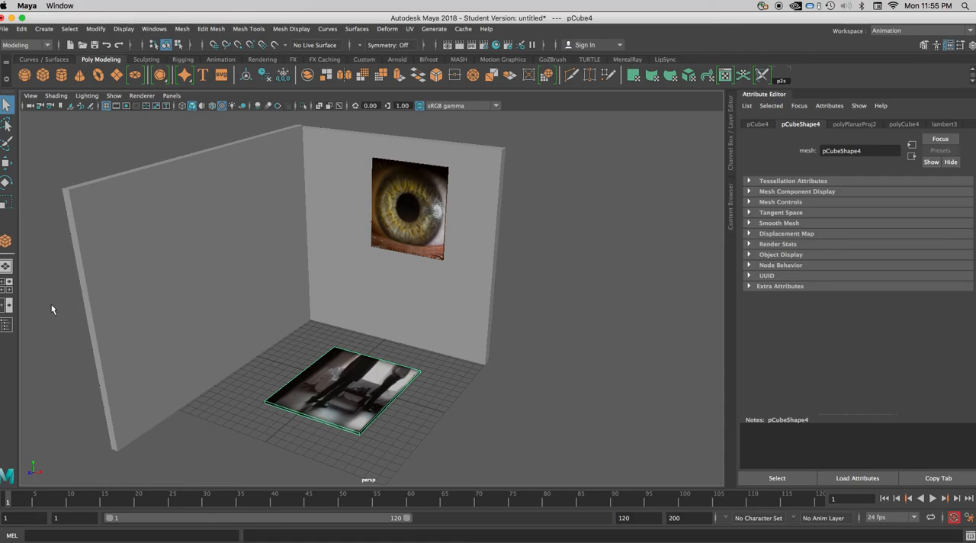
left_click(6, 182)
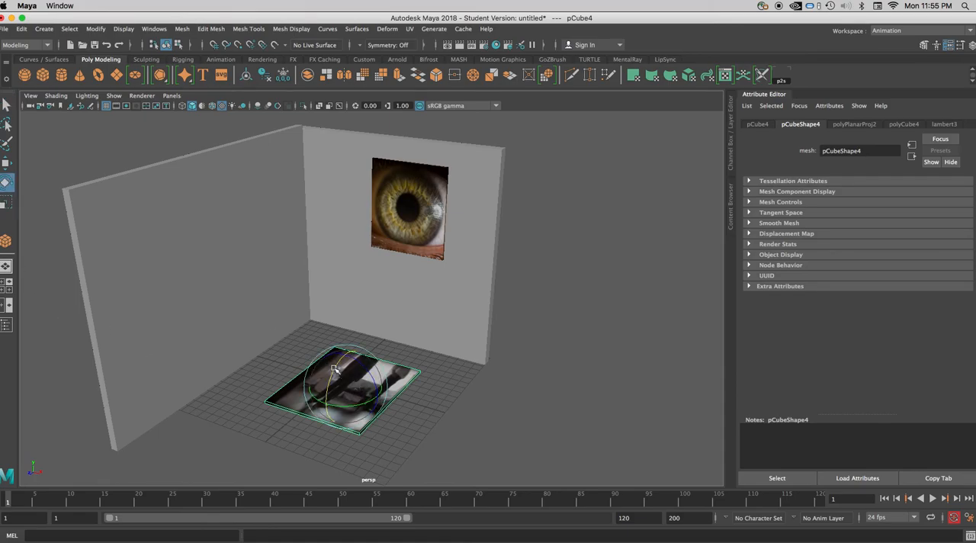
left_click_drag(357, 405, 319, 425)
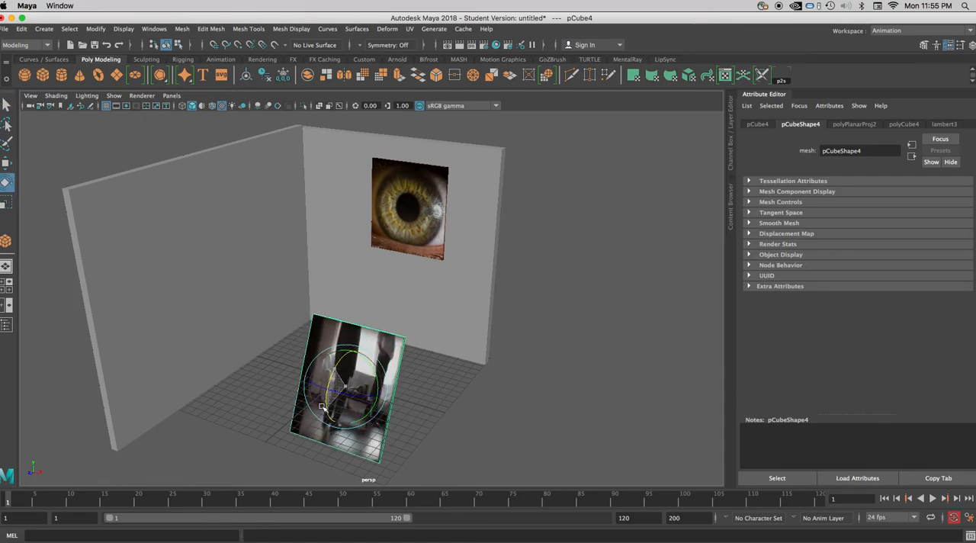
left_click_drag(321, 415, 238, 253)
- Position the second picture slab against the left wall and fine-tune its rotation so it hangs straight
left_click(6, 162)
left_click(5, 183)
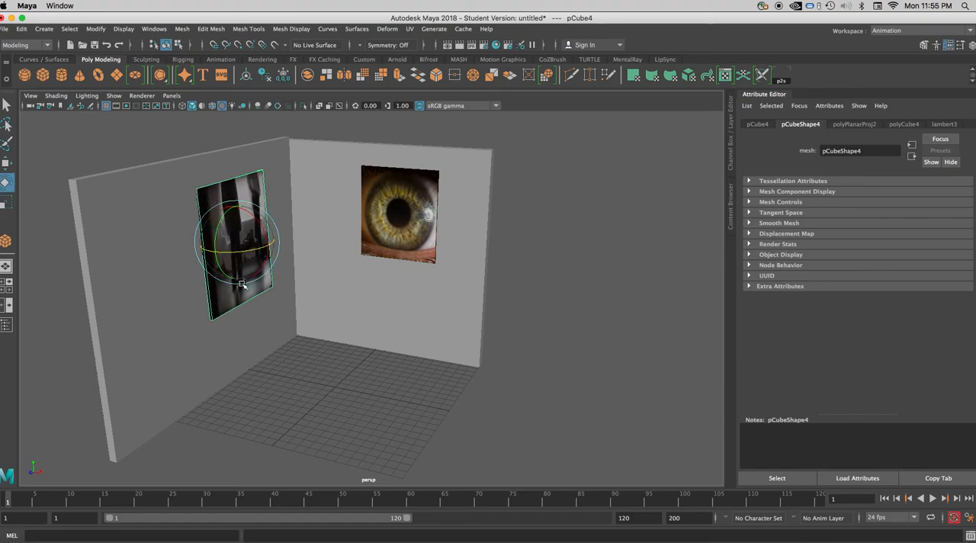
left_click_drag(260, 227, 261, 229)
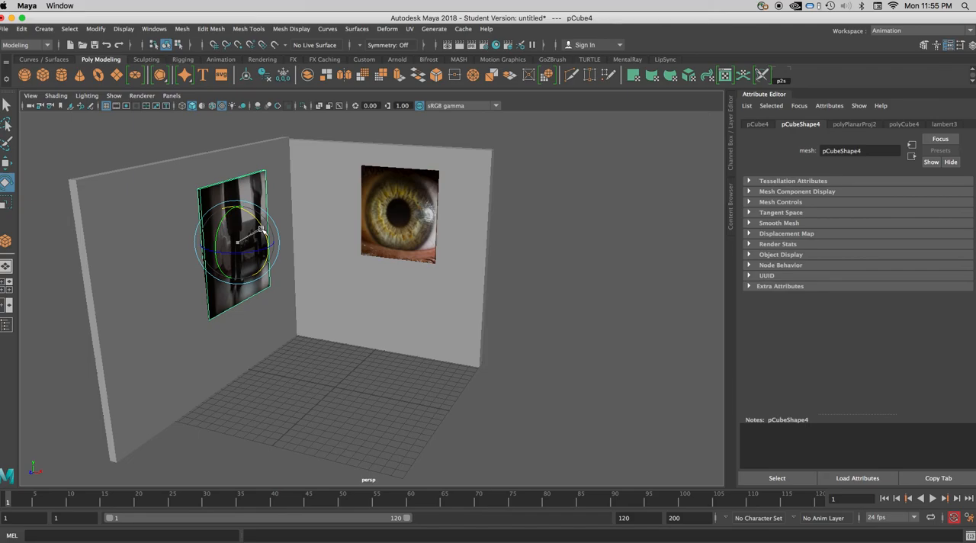
left_click(5, 163)
left_click_drag(274, 257, 333, 338)
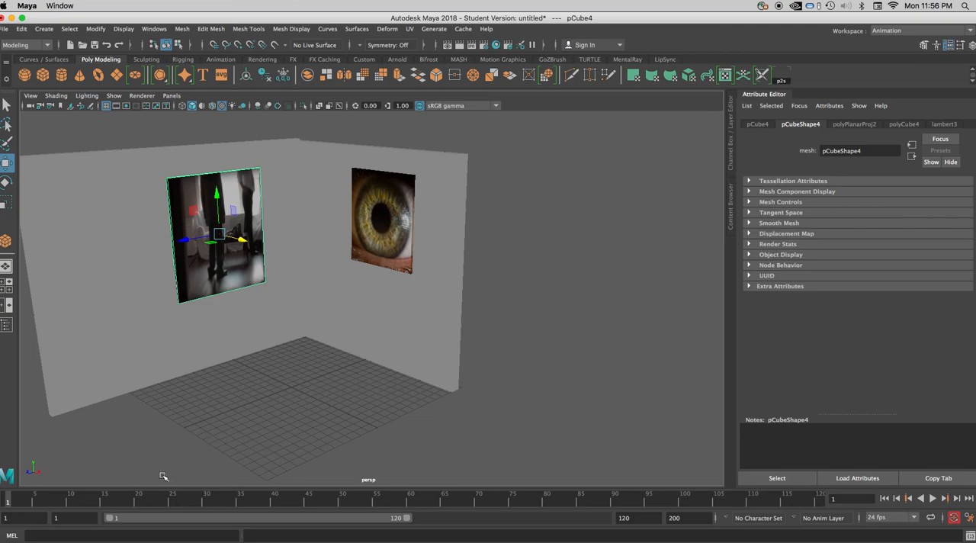
left_click(106, 533)
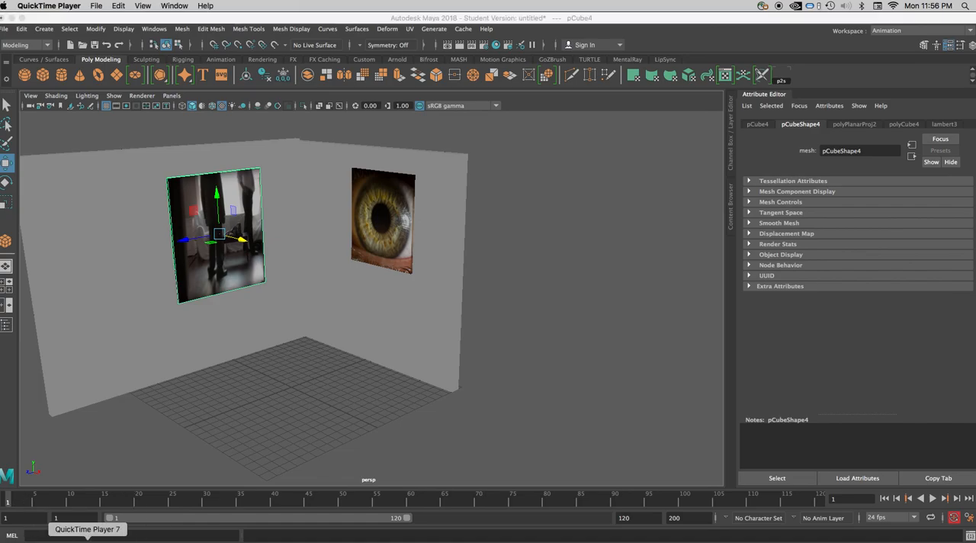